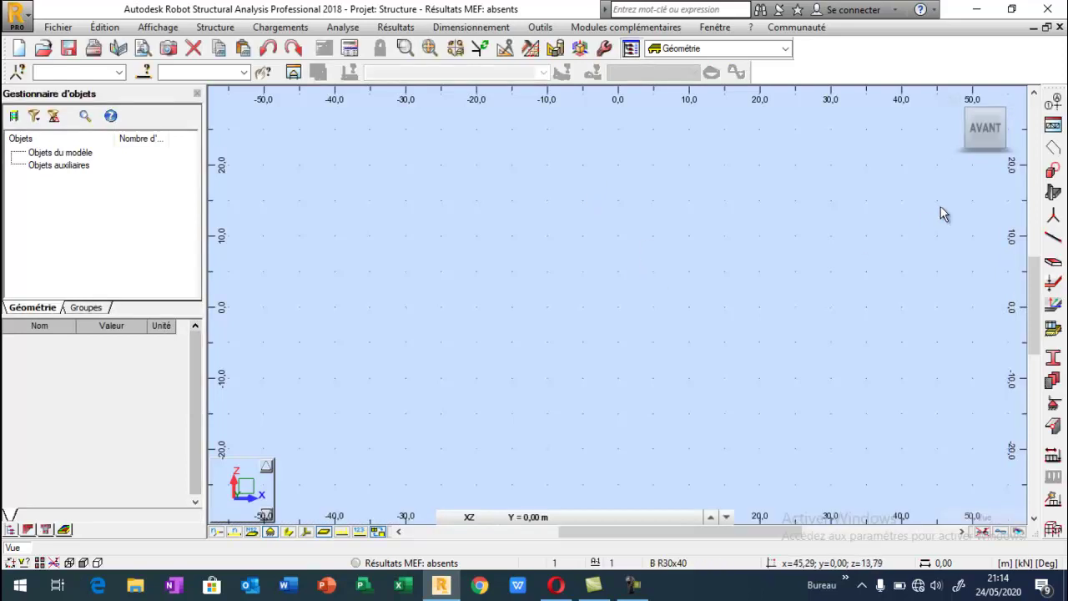
Add Cartesian construction lines along X starting at 0,00 m, repeated 2 times with a 5 m spacing
{"action": "left_click", "coordinate": [1053, 106]}
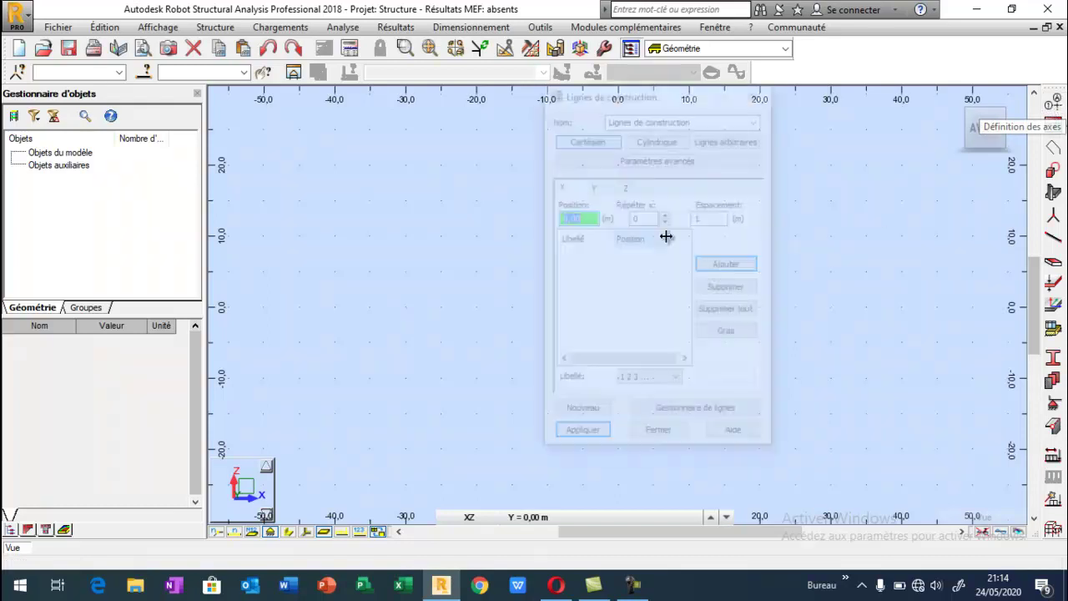
{"action": "left_click", "coordinate": [666, 214]}
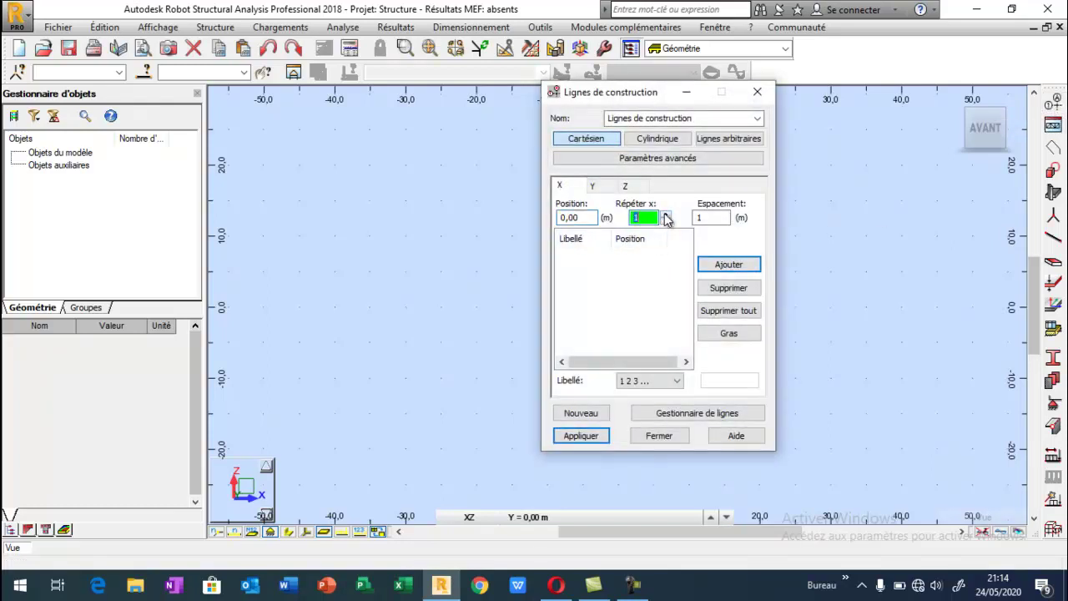
{"action": "left_click", "coordinate": [709, 217]}
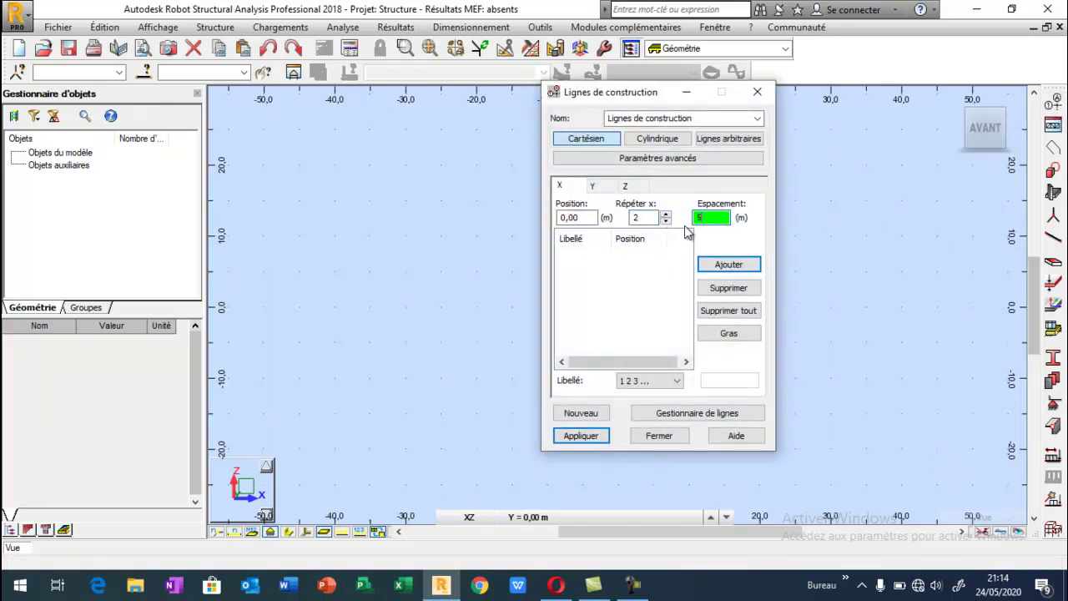
{"action": "type", "text": "5"}
{"action": "left_click", "coordinate": [716, 267]}
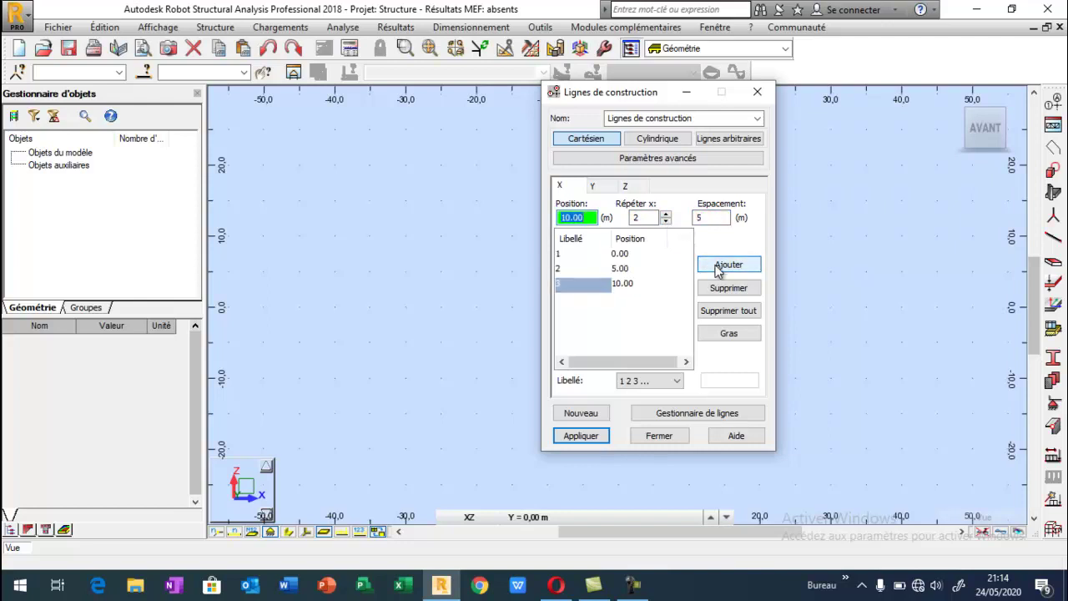
Add Y construction lines starting at 0,00 m, repeated 2 times with a 5 m spacing and A B C labelling
{"action": "left_click", "coordinate": [595, 187]}
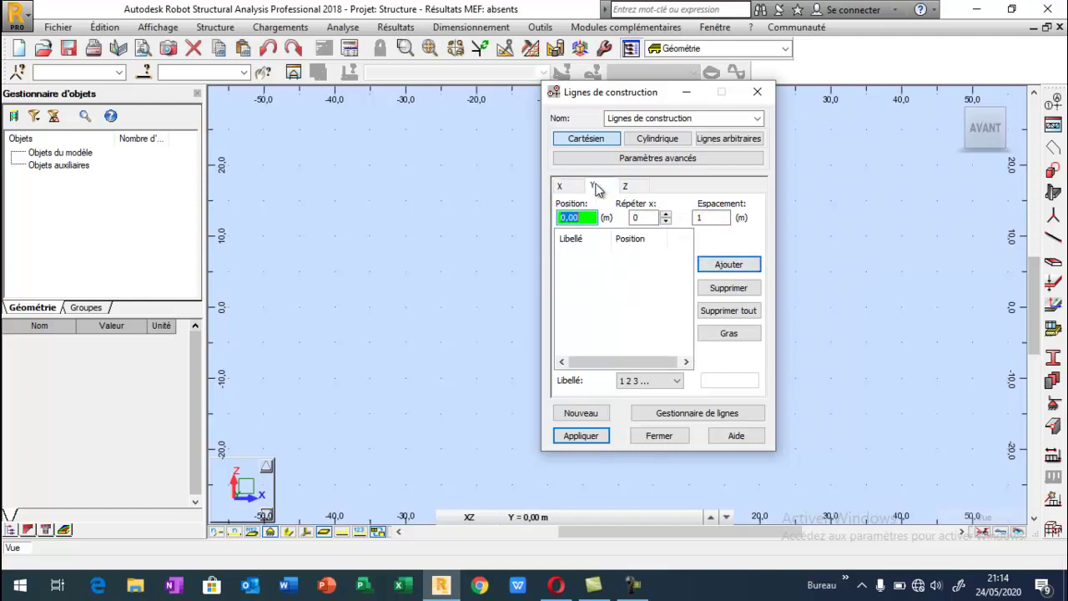
{"action": "left_click", "coordinate": [666, 215]}
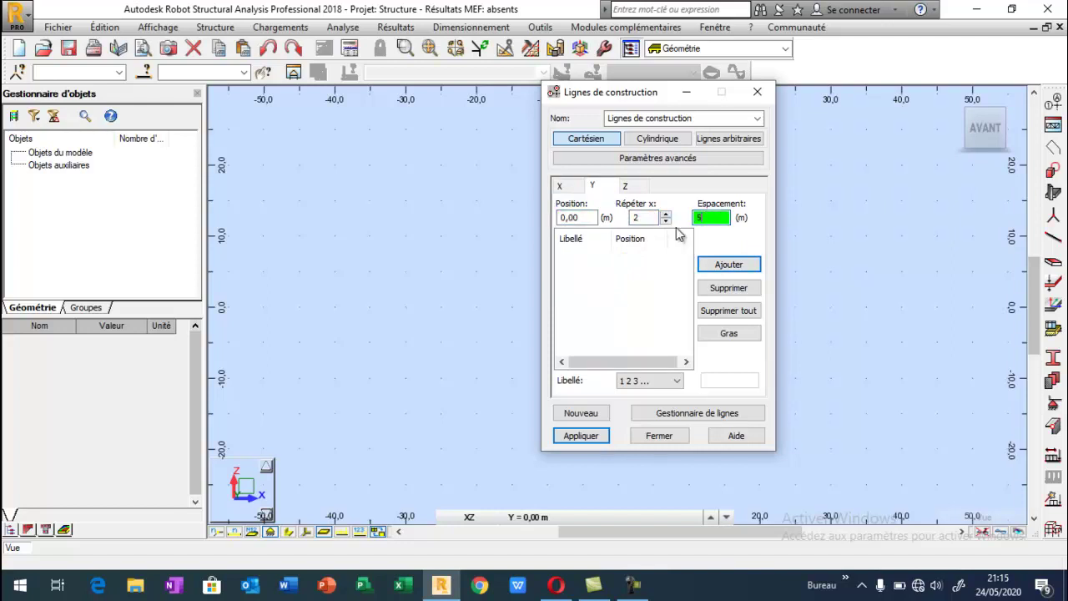
{"action": "left_click", "coordinate": [672, 381]}
{"action": "left_click", "coordinate": [651, 409]}
{"action": "left_click", "coordinate": [729, 271]}
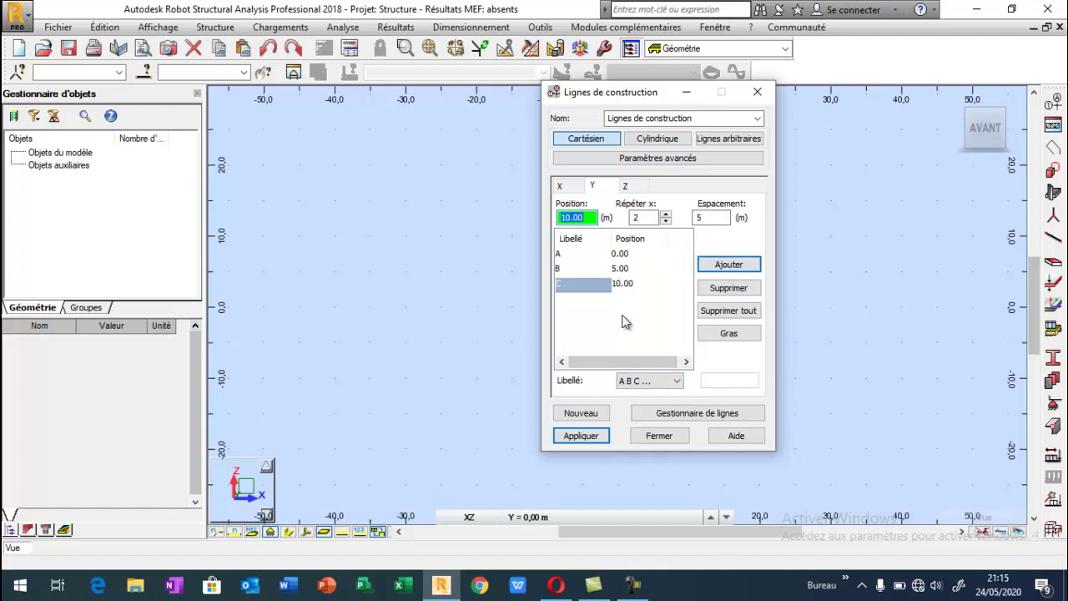
Add Z construction lines with Valeur labelling at 0, 3 and 9 m, using single repeats with spacings of 3 m and 6 m
{"action": "left_click", "coordinate": [625, 186]}
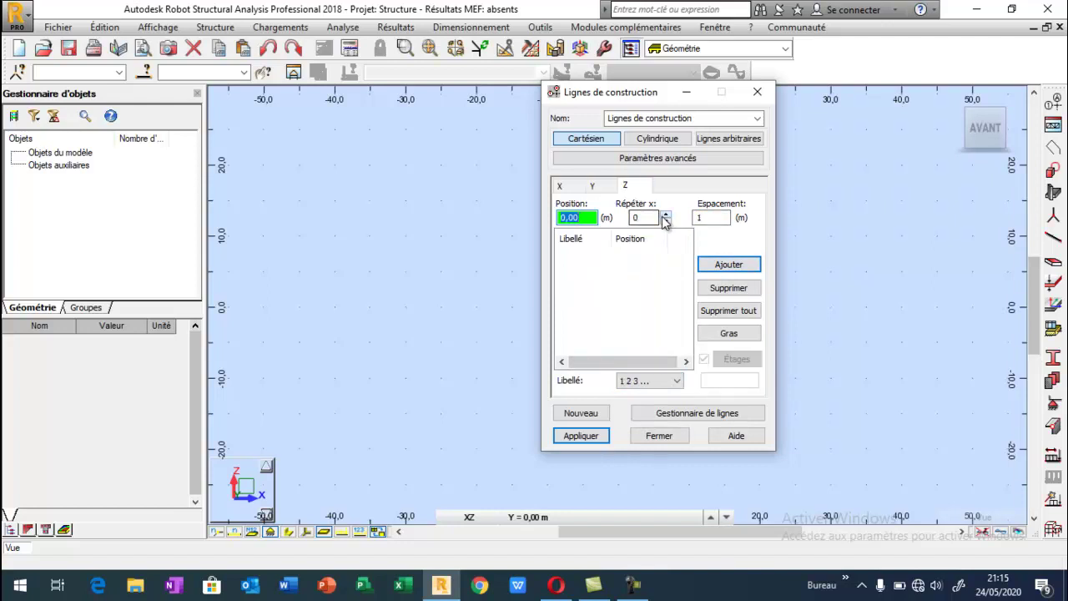
{"action": "left_click", "coordinate": [665, 214]}
{"action": "left_click", "coordinate": [677, 380]}
{"action": "left_click", "coordinate": [634, 415]}
{"action": "left_click", "coordinate": [699, 218]}
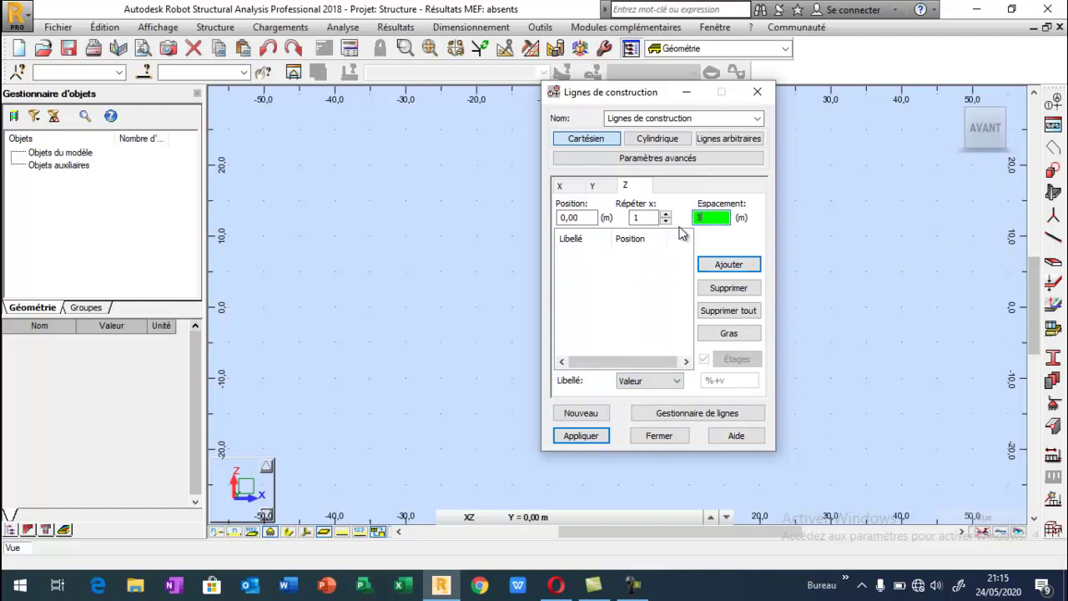
{"action": "left_click", "coordinate": [727, 266]}
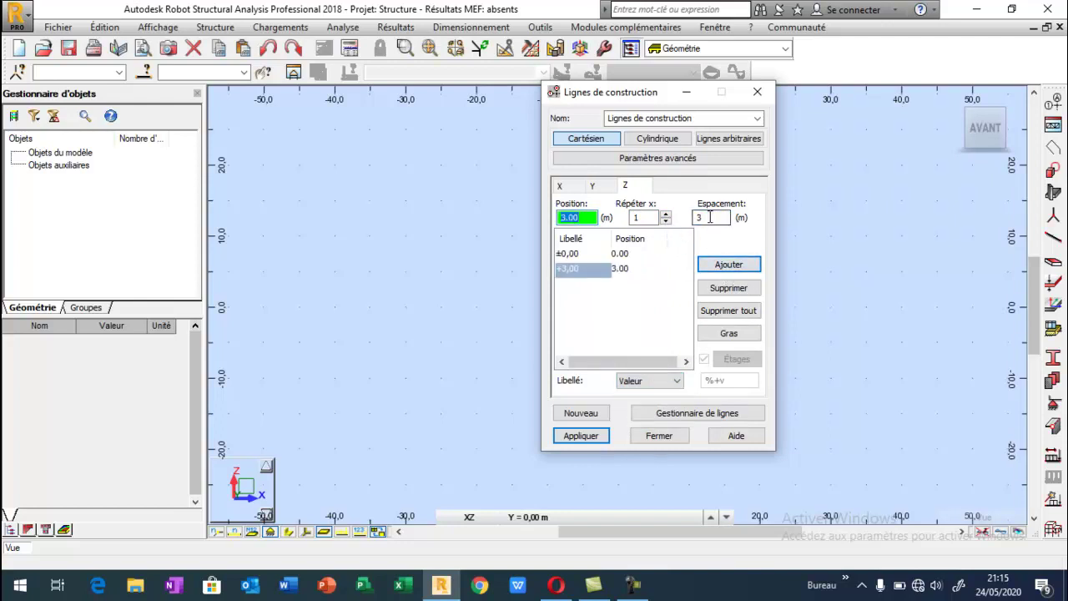
{"action": "double_click", "coordinate": [711, 218]}
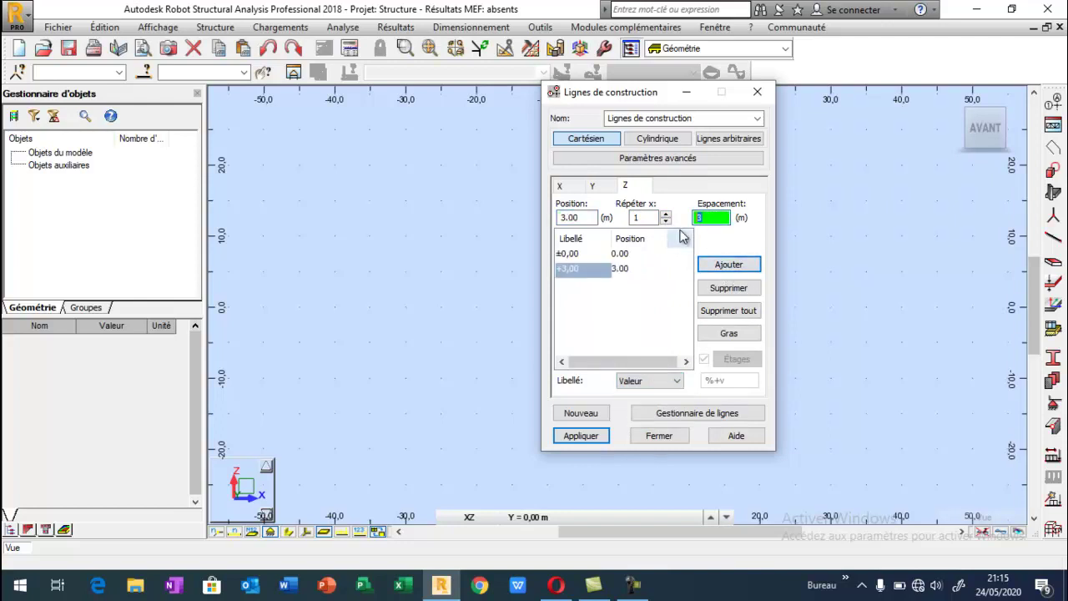
{"action": "left_click", "coordinate": [722, 267]}
Review the X, Y and Z construction line lists, apply the grid and close its definition
{"action": "left_click", "coordinate": [561, 186]}
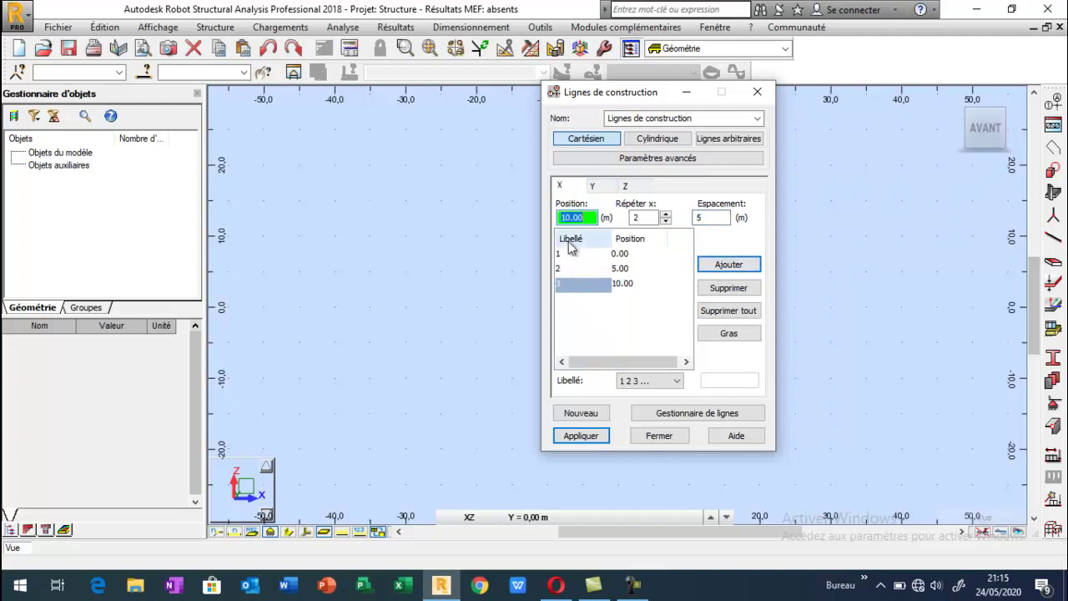
{"action": "left_click", "coordinate": [594, 191]}
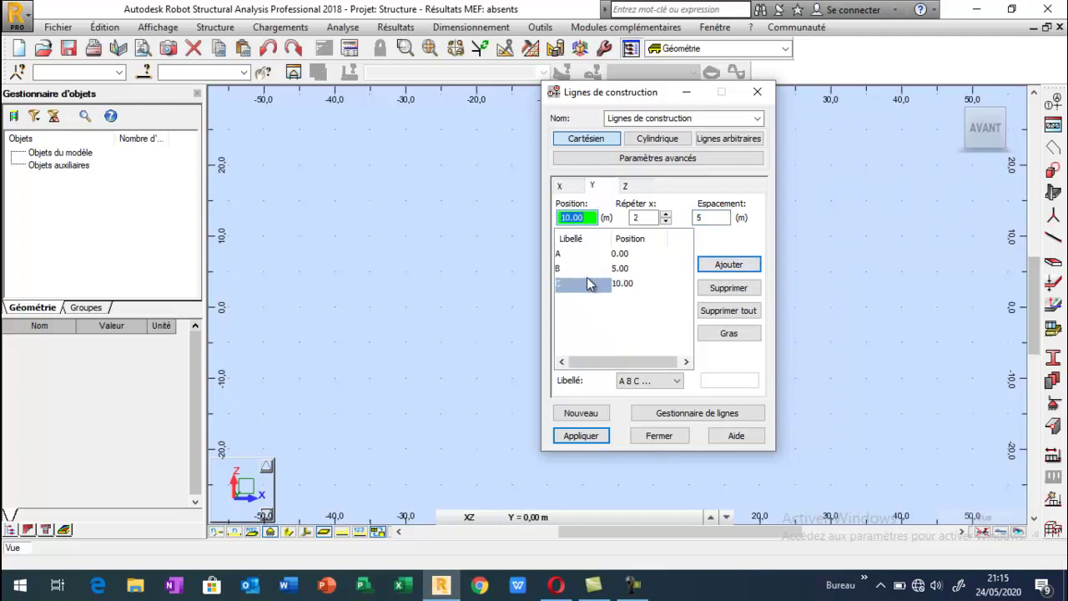
{"action": "left_click", "coordinate": [629, 187]}
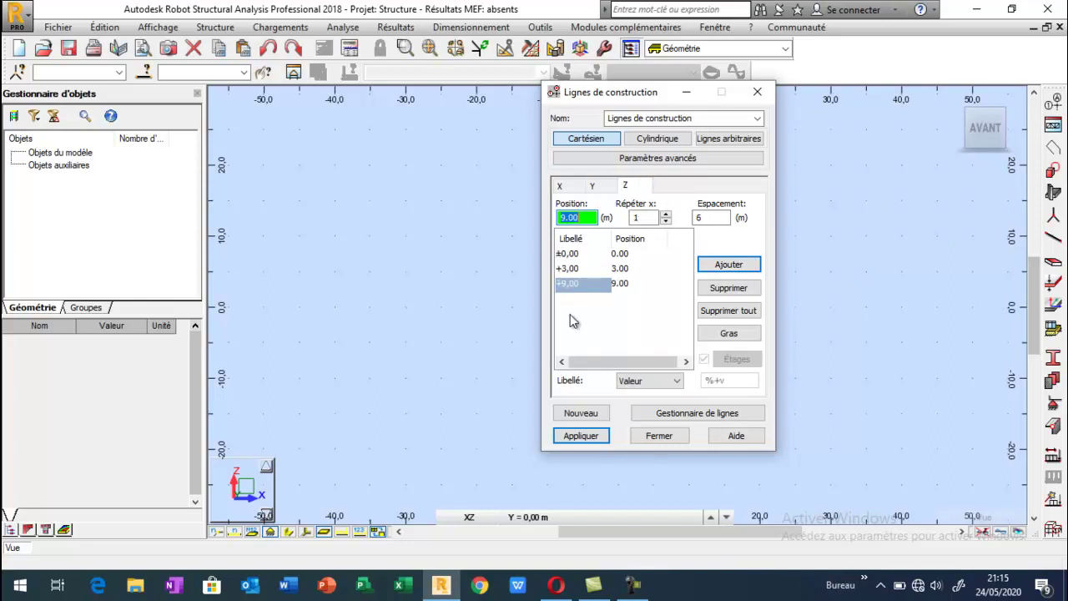
{"action": "left_click", "coordinate": [581, 436]}
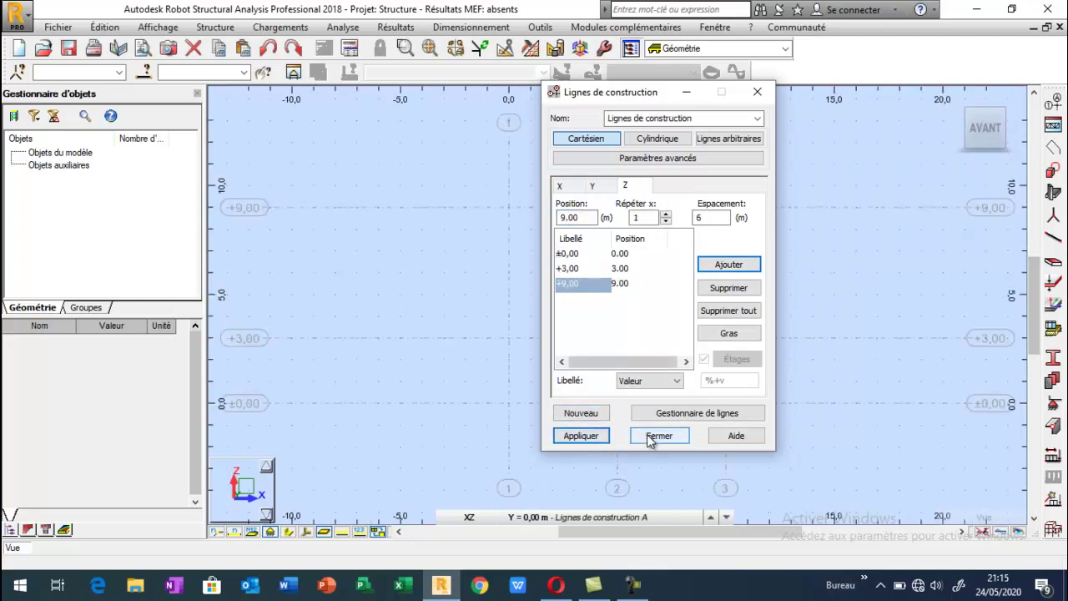
{"action": "left_click", "coordinate": [659, 436]}
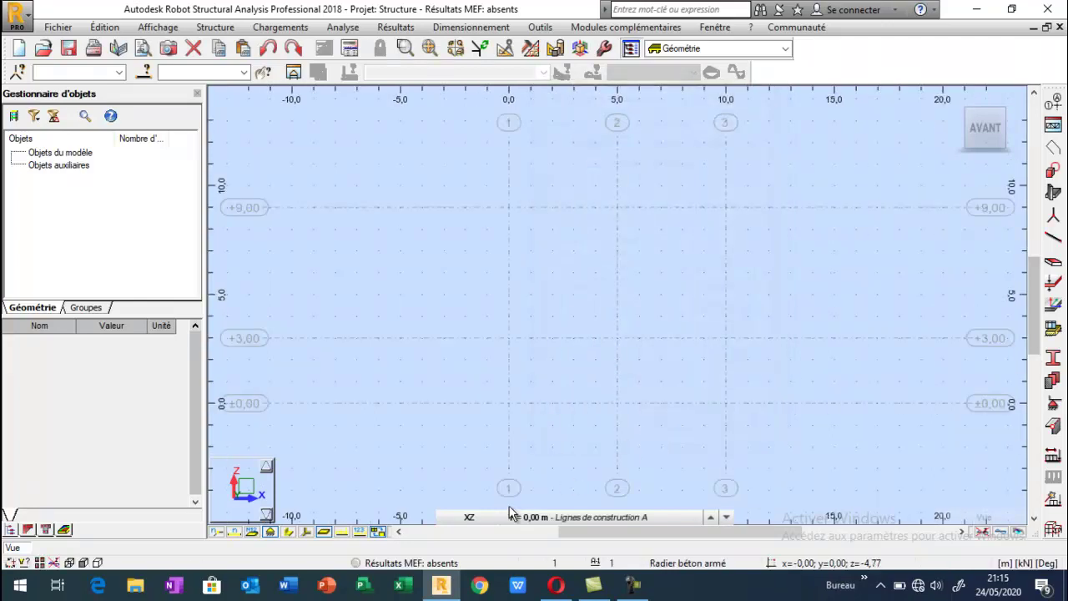
Switch the view to 3D and recheck the Z levels in the construction line definition
{"action": "left_click", "coordinate": [469, 517]}
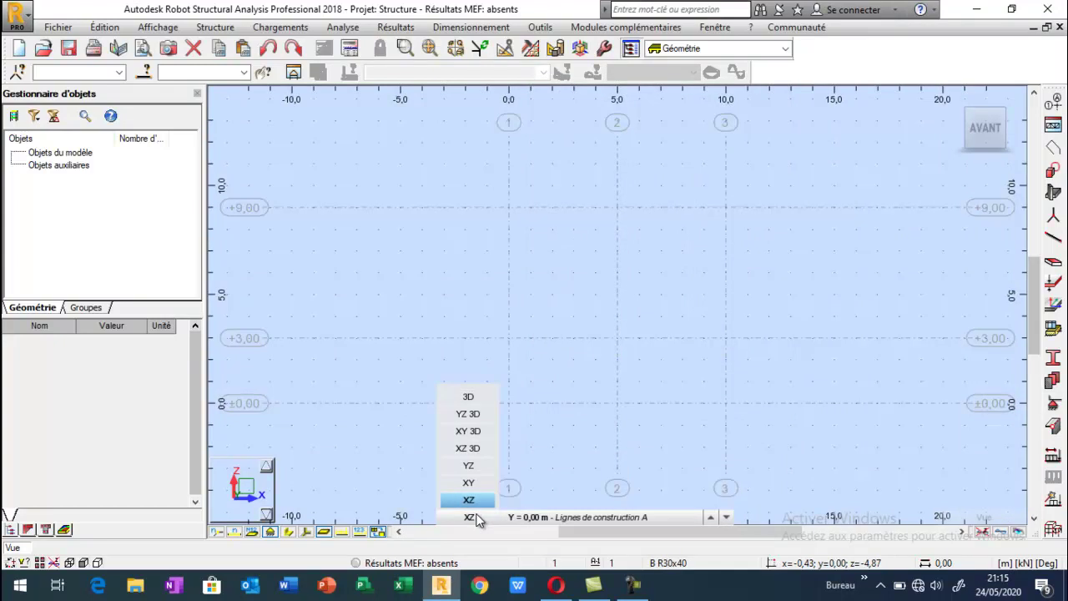
{"action": "left_click", "coordinate": [470, 397]}
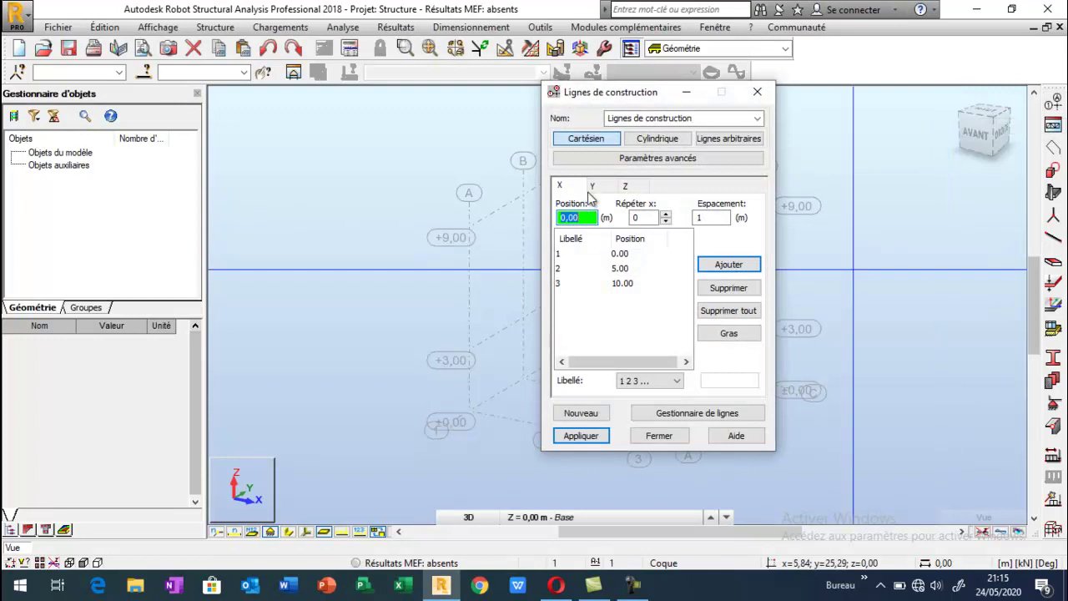
{"action": "left_click", "coordinate": [633, 189]}
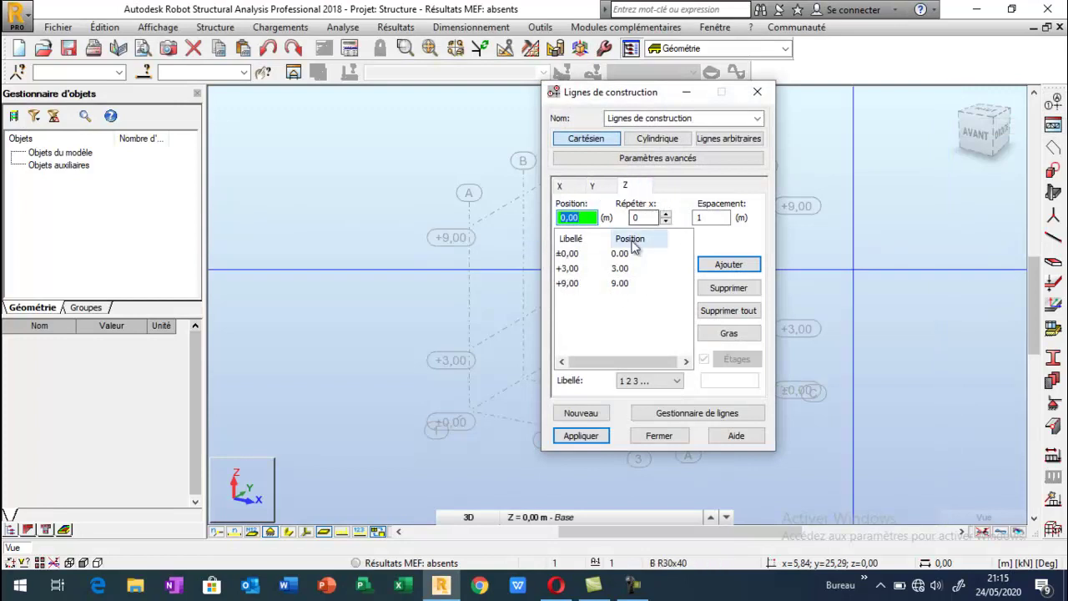
{"action": "left_click", "coordinate": [757, 92]}
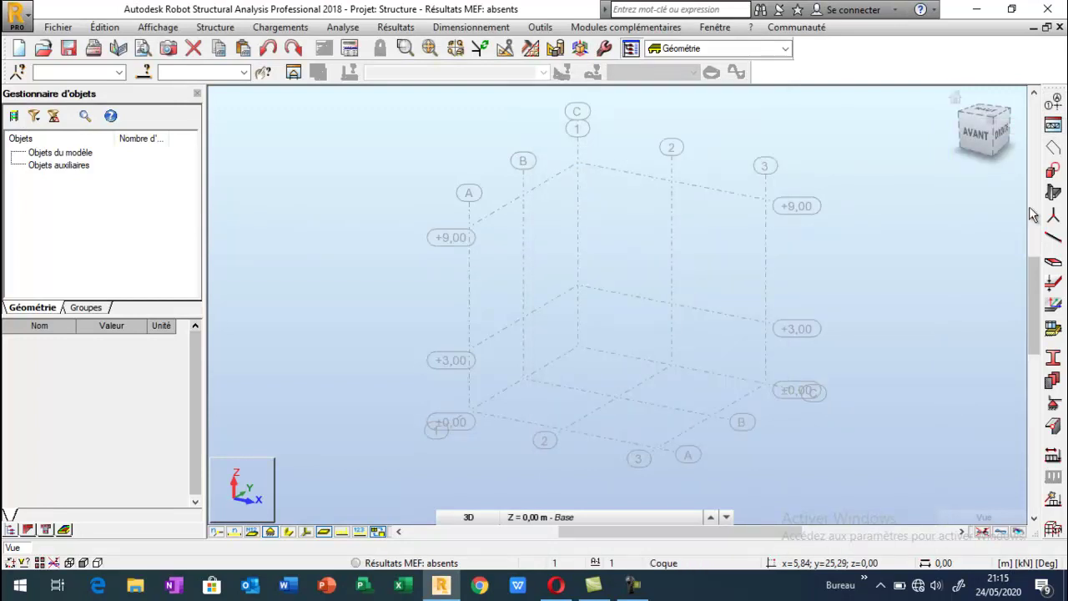
Draw an XY-plane circle by centre and radius, centred at 5,00; 5,00; 3,00 through 5,00; 10,00; 3,00, discretised into 20 edges
{"action": "left_click", "coordinate": [1054, 171]}
{"action": "left_click_drag", "start_coordinate": [908, 142], "coordinate": [297, 111]}
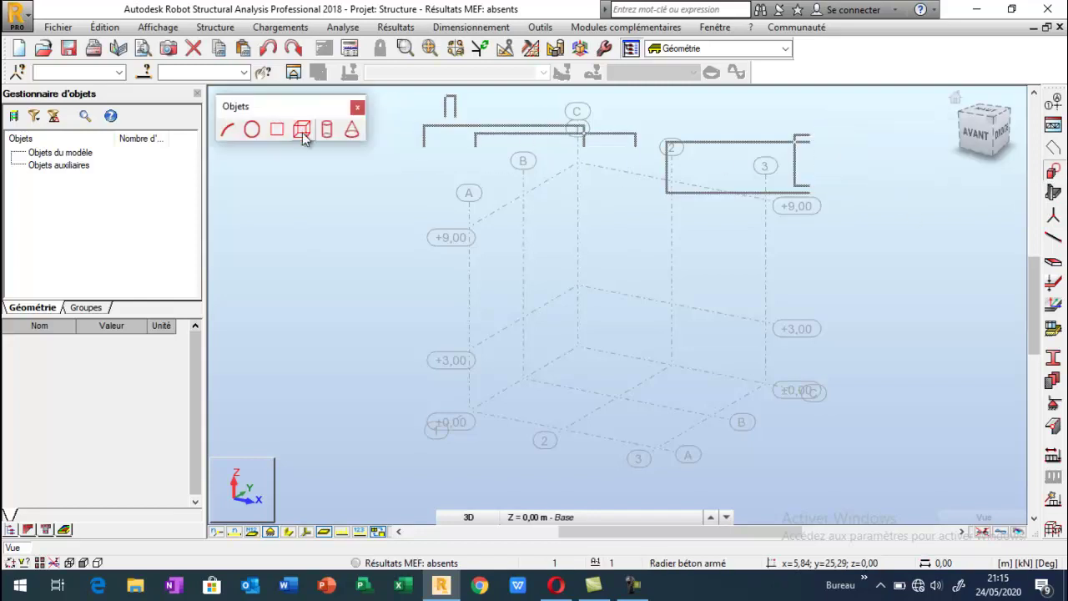
{"action": "left_click", "coordinate": [252, 129]}
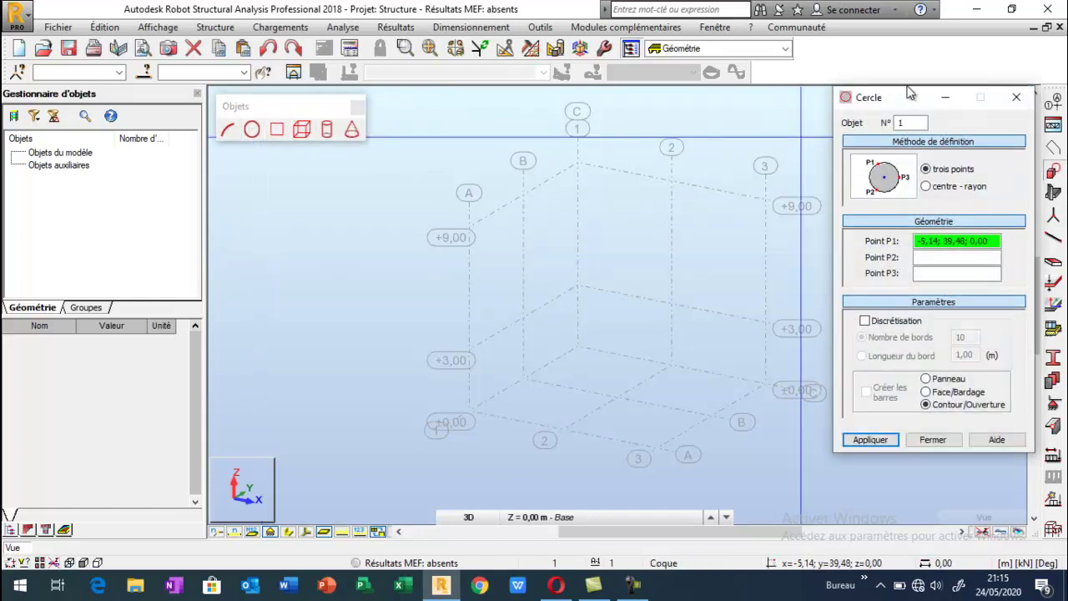
{"action": "left_click_drag", "start_coordinate": [911, 103], "coordinate": [169, 111]}
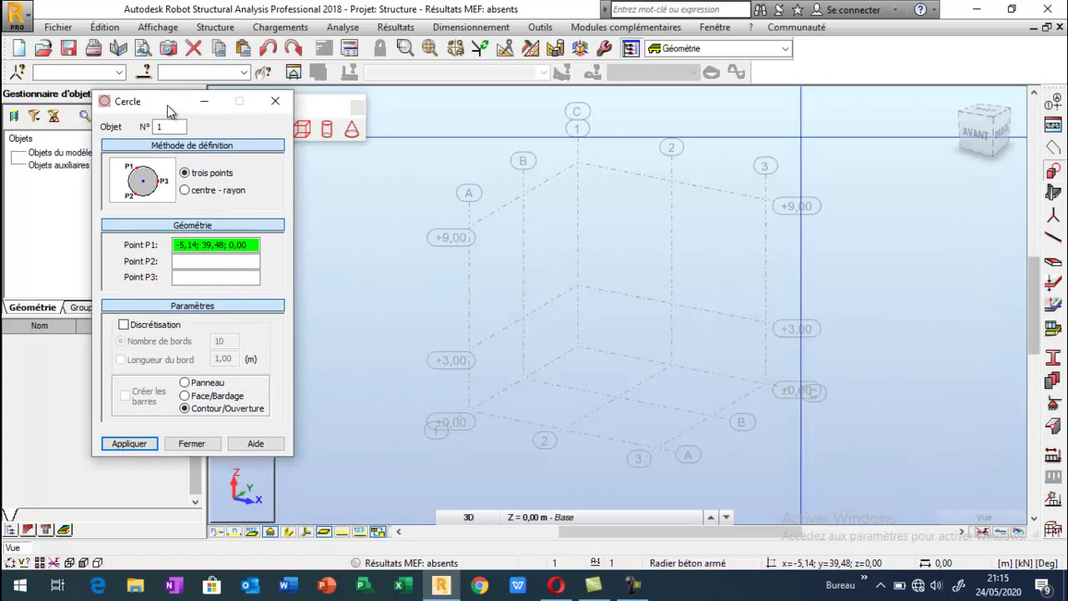
{"action": "left_click", "coordinate": [186, 190]}
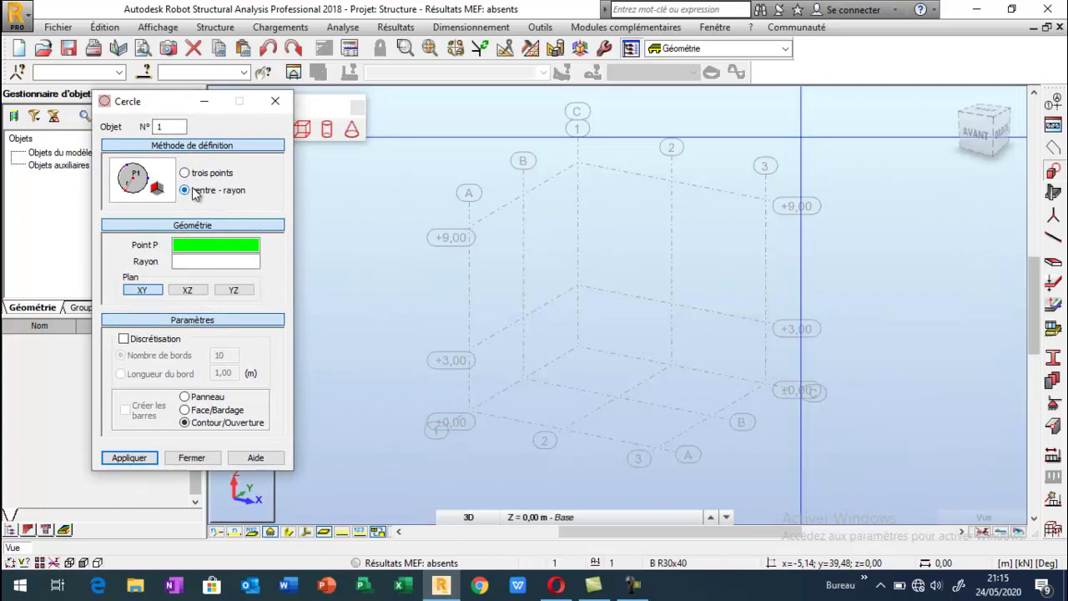
{"action": "left_click", "coordinate": [619, 337]}
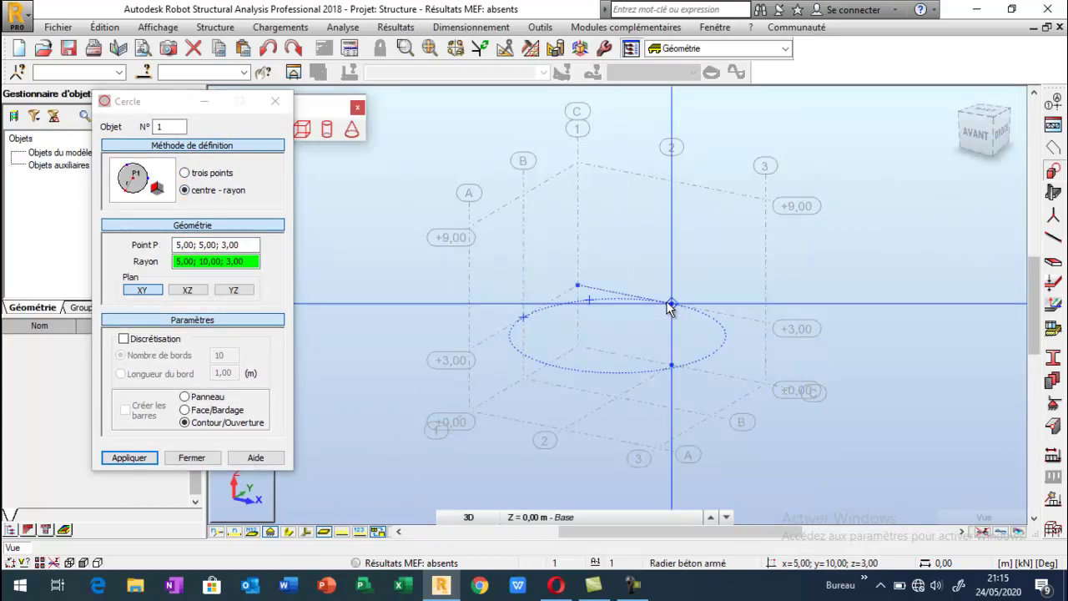
{"action": "left_click", "coordinate": [224, 240]}
{"action": "left_click", "coordinate": [124, 338]}
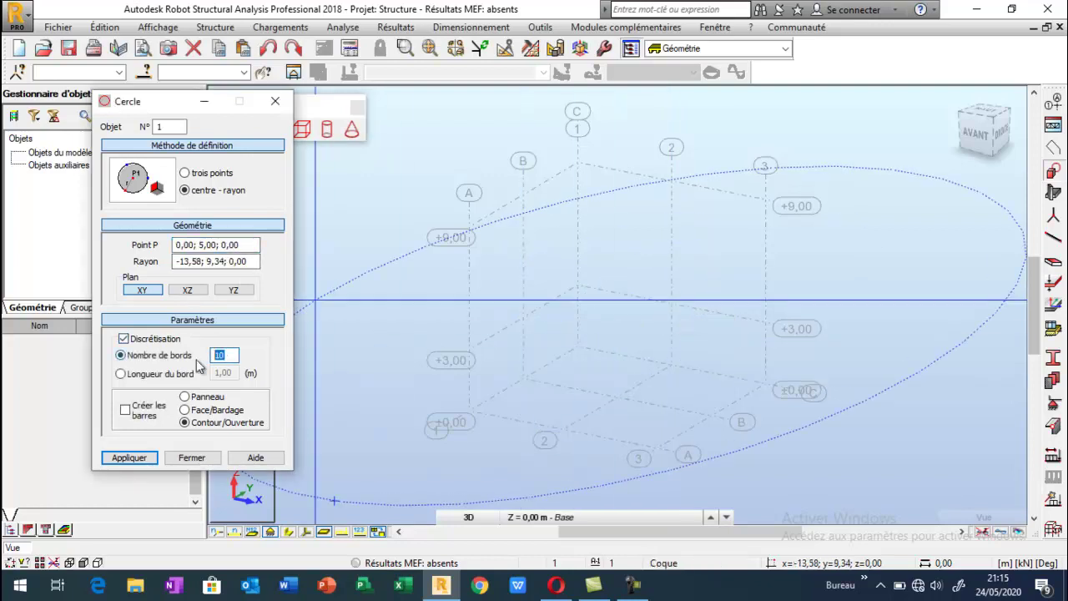
{"action": "left_click", "coordinate": [217, 244]}
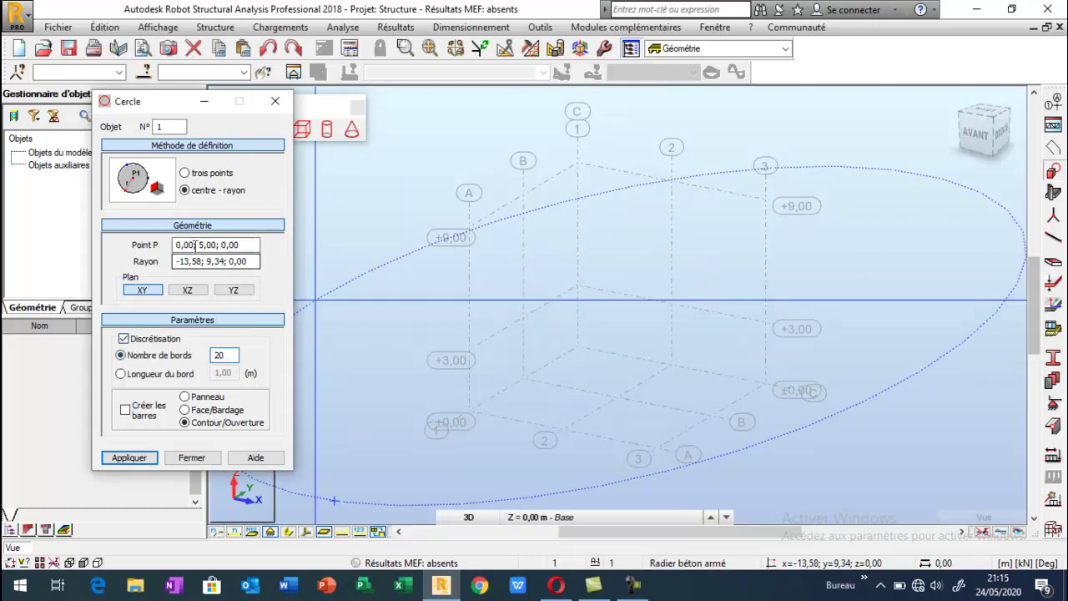
{"action": "left_click", "coordinate": [617, 337]}
{"action": "left_click", "coordinate": [671, 304]}
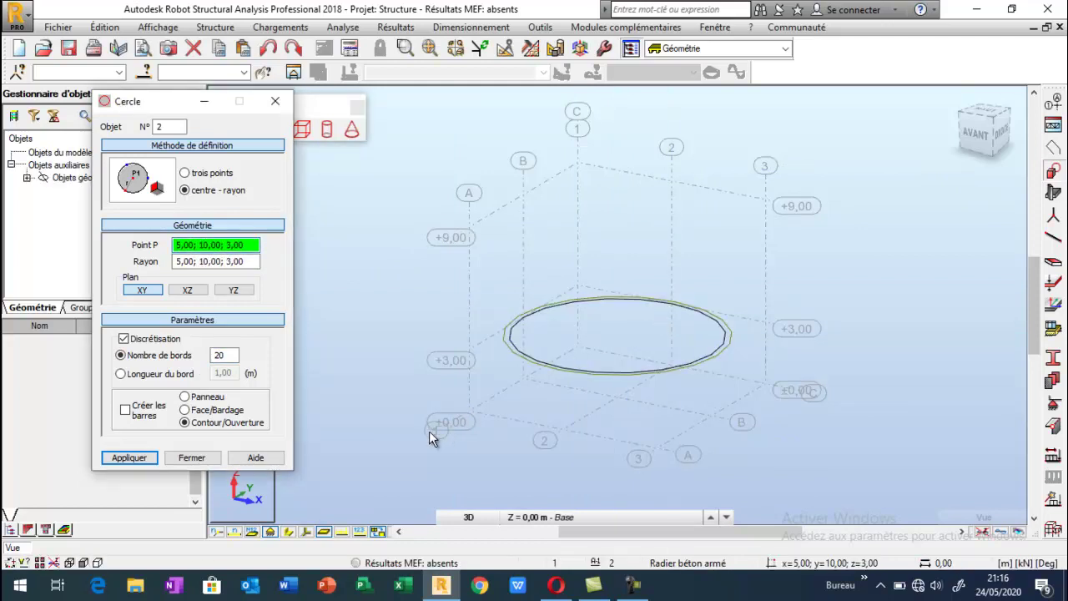
{"action": "left_click", "coordinate": [193, 457]}
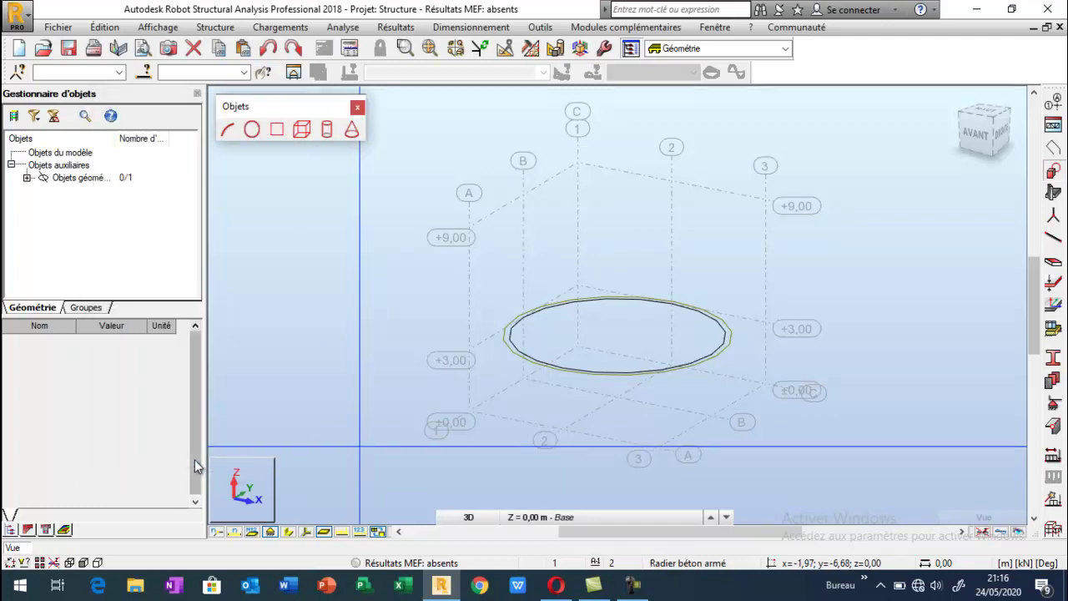
Draw an arc centred at 5,00; 5,00; 3,00 using points 5,00; 5,00; 9,00 and 0,00; 5,00; 3,00, discretised into 20 edges
{"action": "left_click", "coordinate": [231, 130]}
{"action": "left_click_drag", "start_coordinate": [909, 96], "coordinate": [154, 35]}
{"action": "left_click", "coordinate": [138, 260]}
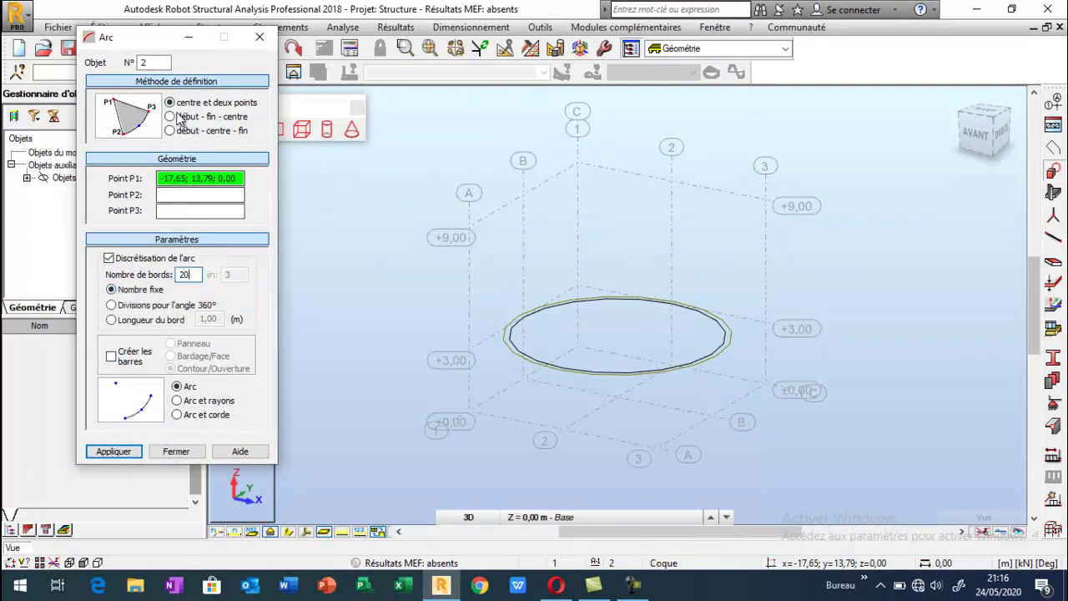
{"action": "left_click", "coordinate": [618, 336]}
{"action": "left_click", "coordinate": [618, 214]}
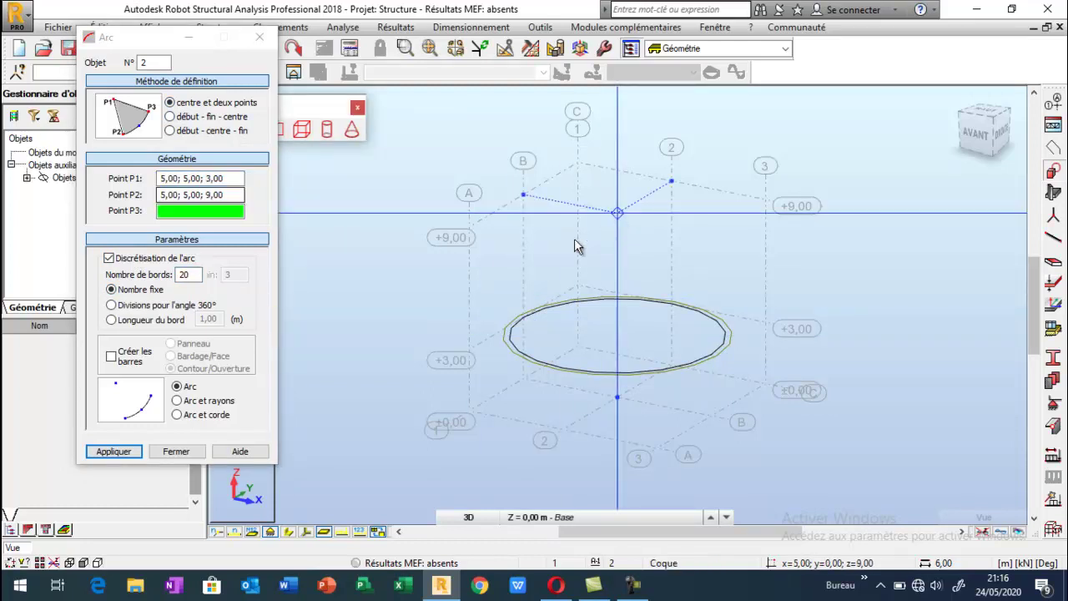
{"action": "left_click", "coordinate": [526, 324]}
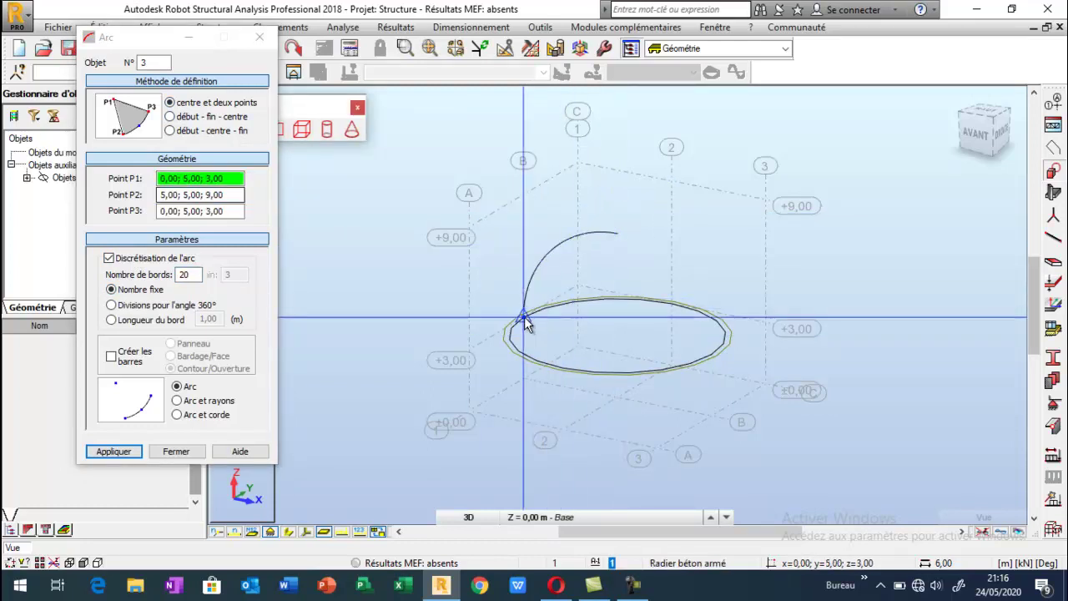
{"action": "left_click", "coordinate": [260, 37]}
{"action": "left_click", "coordinate": [358, 107]}
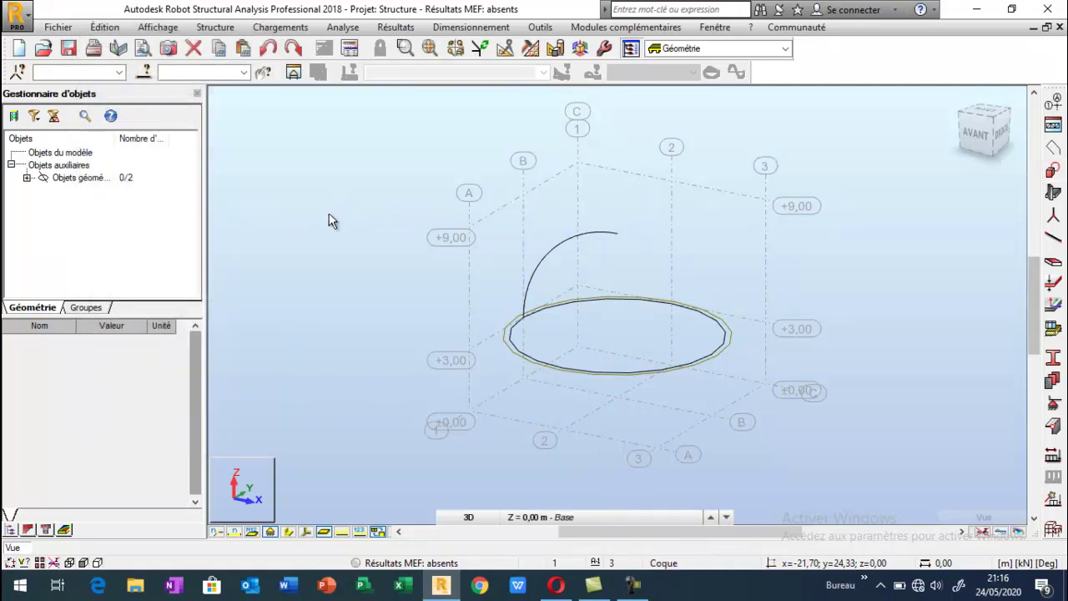
Revolve the arc -360° in 20 divisions about the axis from 5,00; 5,00; 3,00 to 5,00; 5,00; 8,00, accepting the full-turn operation
{"action": "left_click_drag", "start_coordinate": [590, 249], "coordinate": [588, 252]}
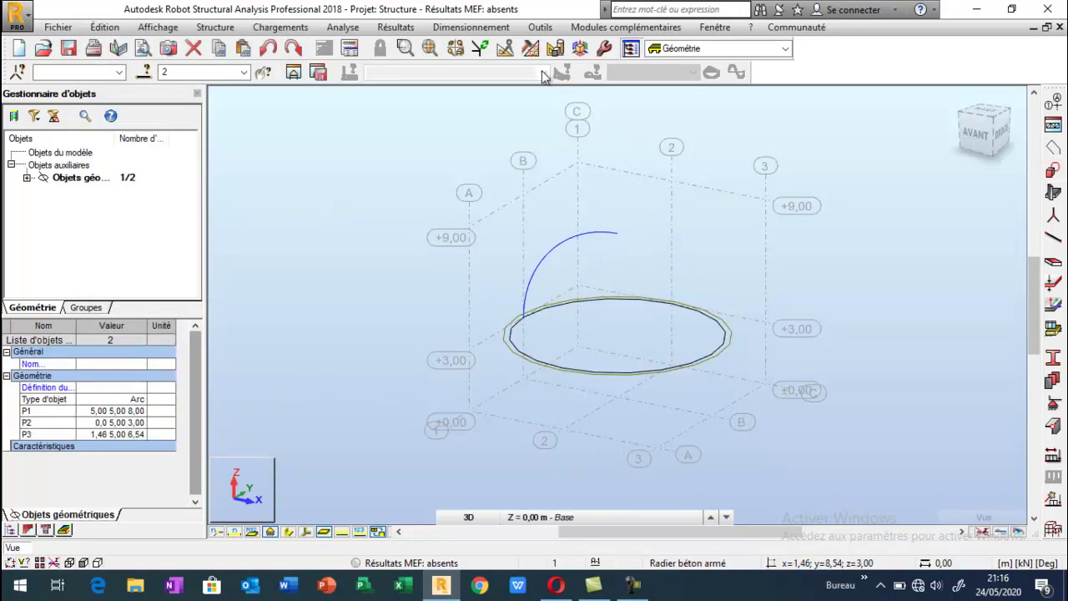
{"action": "left_click", "coordinate": [506, 51]}
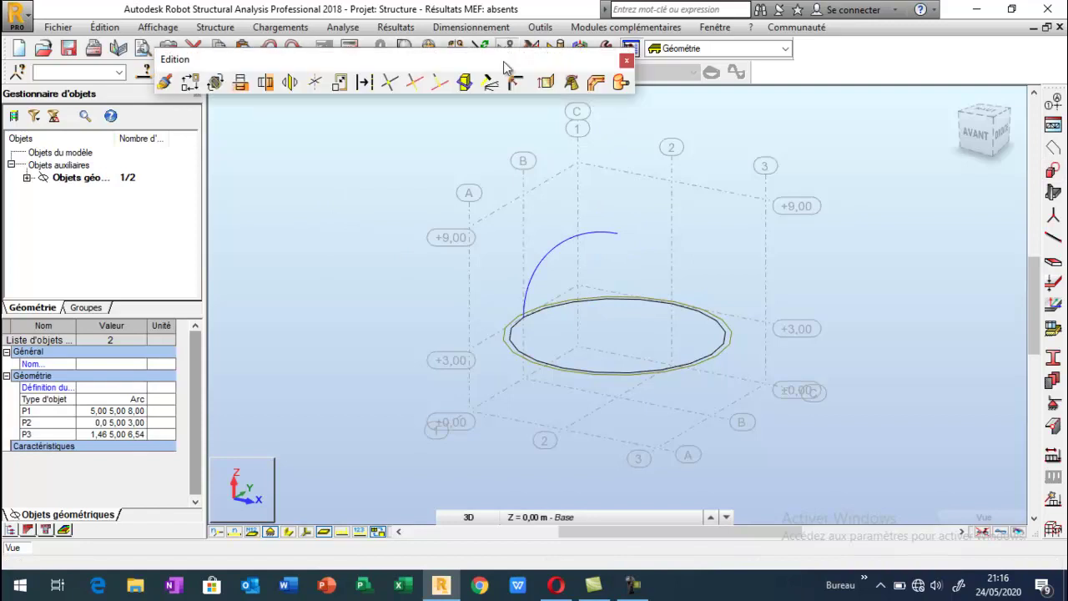
{"action": "left_click", "coordinate": [571, 82]}
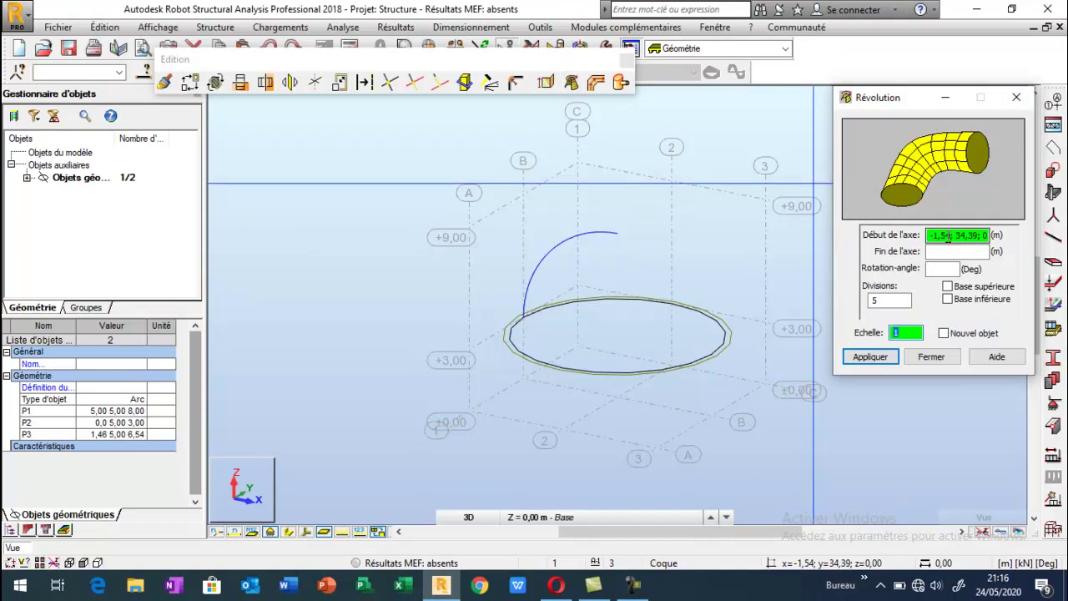
{"action": "left_click", "coordinate": [875, 302]}
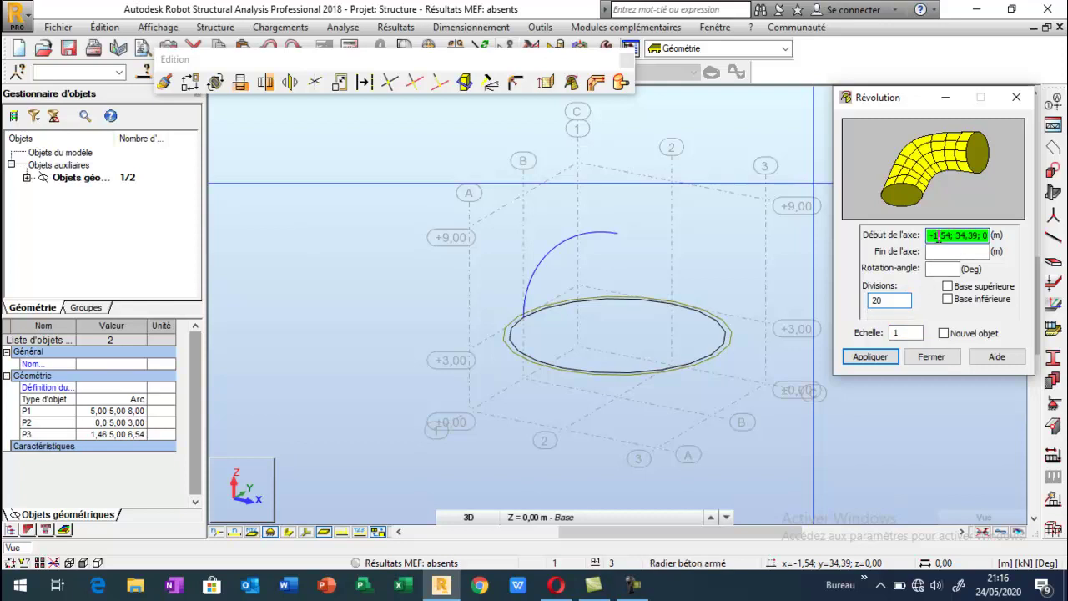
{"action": "left_click", "coordinate": [618, 336]}
{"action": "left_click", "coordinate": [618, 237]}
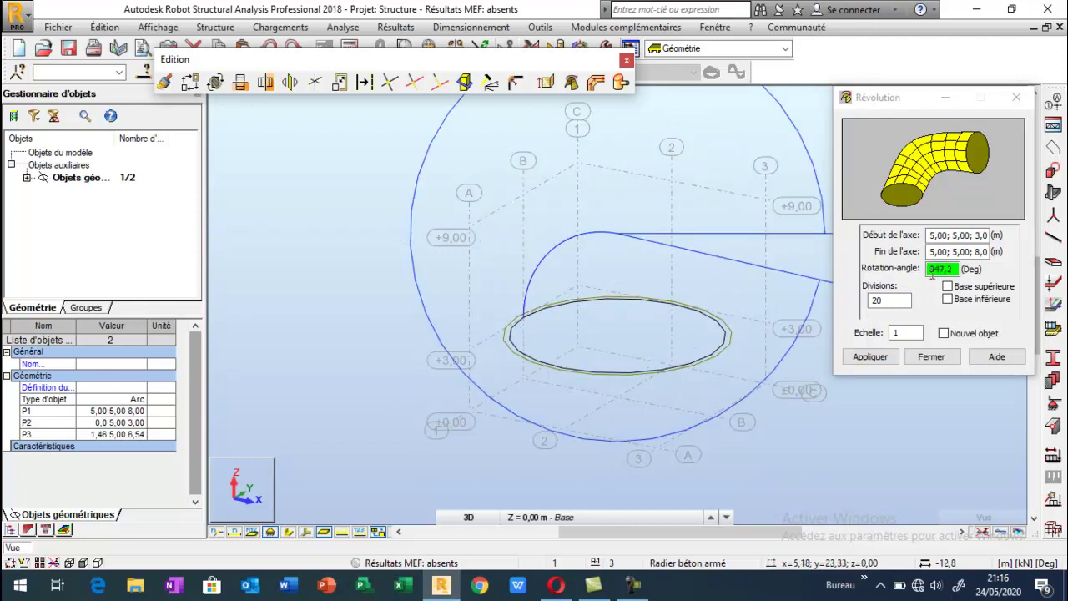
{"action": "left_click", "coordinate": [920, 281]}
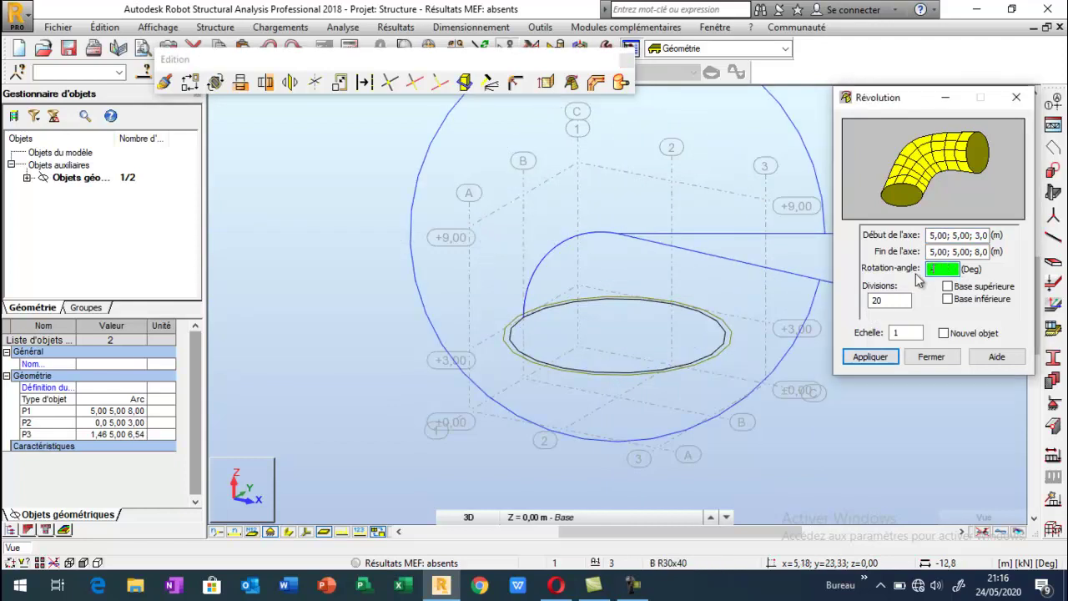
{"action": "key", "text": "Return"}
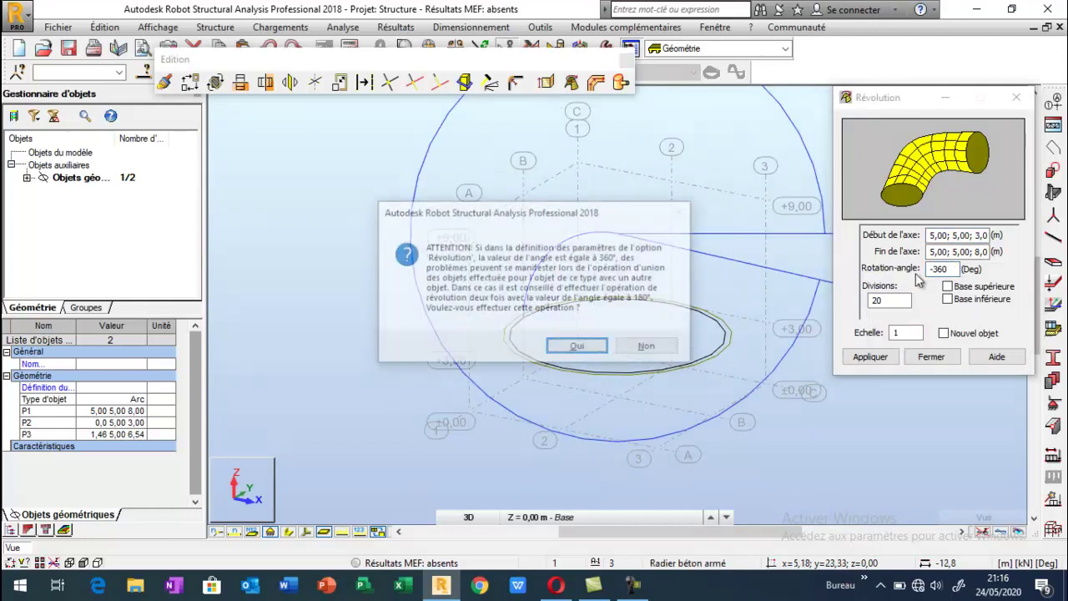
{"action": "left_click", "coordinate": [580, 349]}
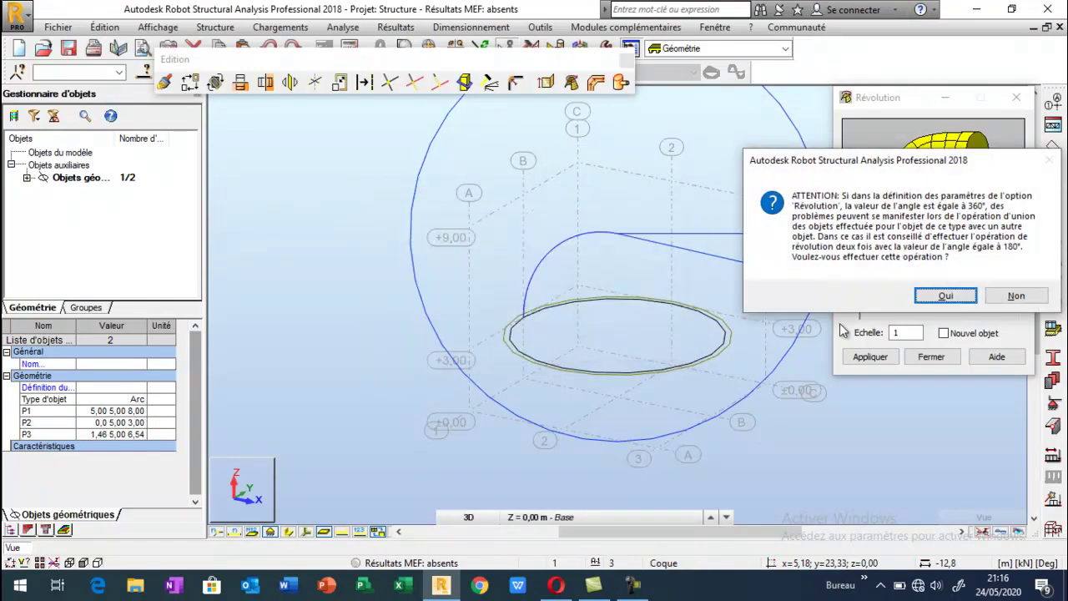
{"action": "left_click", "coordinate": [940, 296]}
{"action": "left_click", "coordinate": [931, 356]}
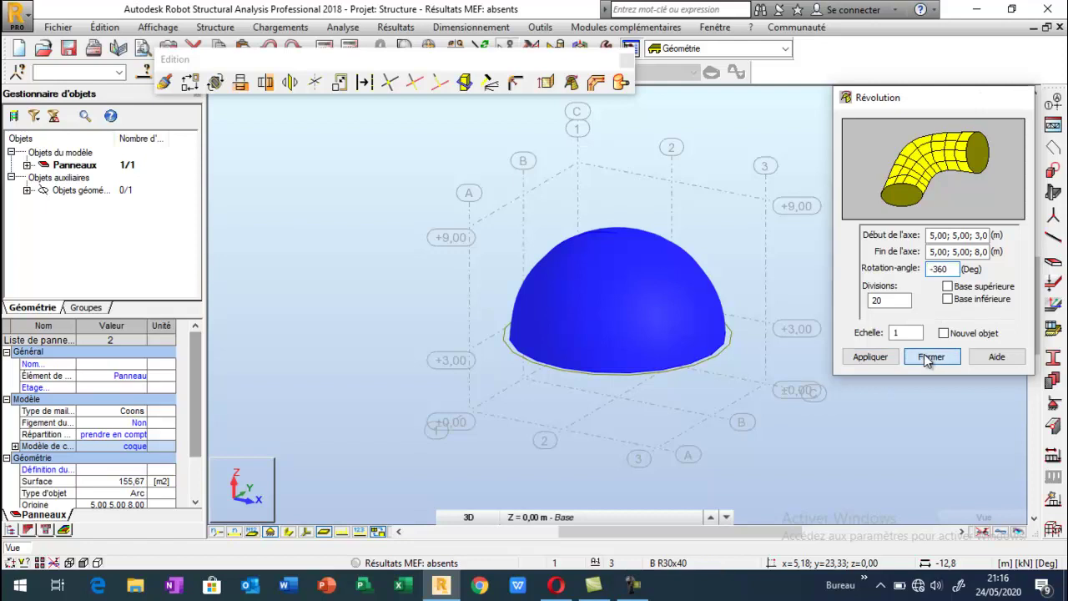
Expand the panel and geometric object lists, then examine the dome surface and its base edge from several angles
{"action": "left_click", "coordinate": [26, 190]}
{"action": "left_click", "coordinate": [26, 165]}
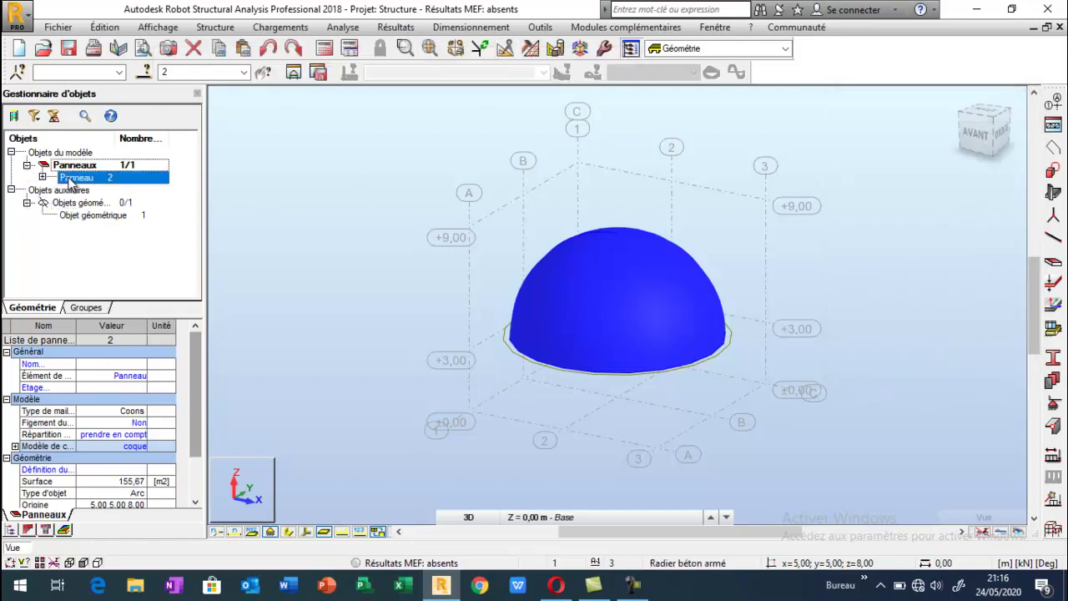
{"action": "left_click", "coordinate": [239, 259]}
{"action": "right_click", "coordinate": [286, 221]}
{"action": "left_click", "coordinate": [338, 286]}
{"action": "left_click_drag", "start_coordinate": [338, 290], "coordinate": [361, 337]}
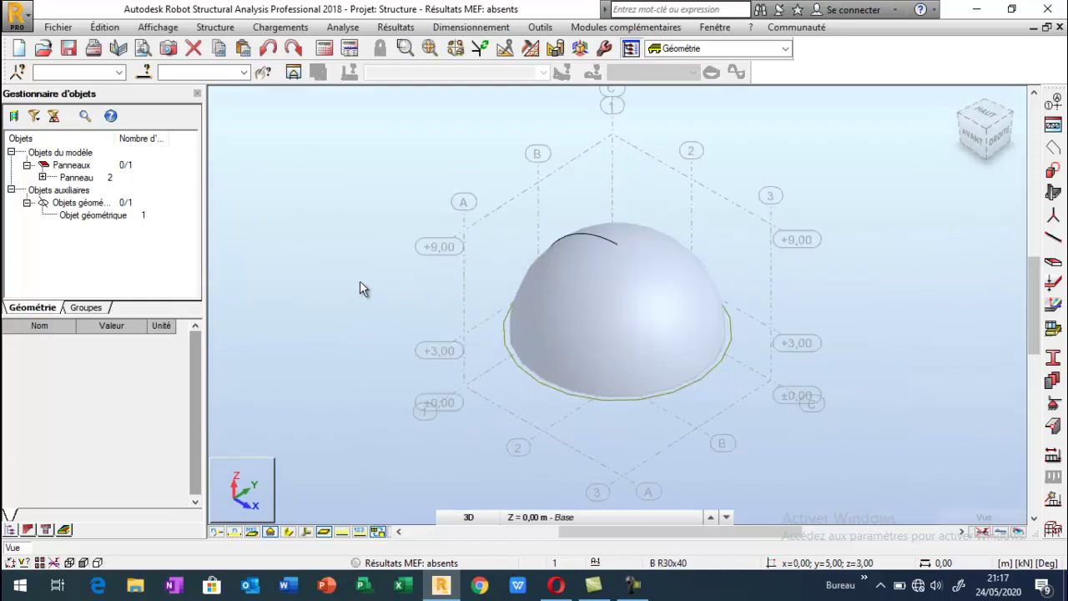
{"action": "scroll", "coordinate": [513, 362], "scroll_direction": "up", "scroll_amount": 4}
{"action": "scroll", "coordinate": [484, 358], "scroll_direction": "up", "scroll_amount": 2}
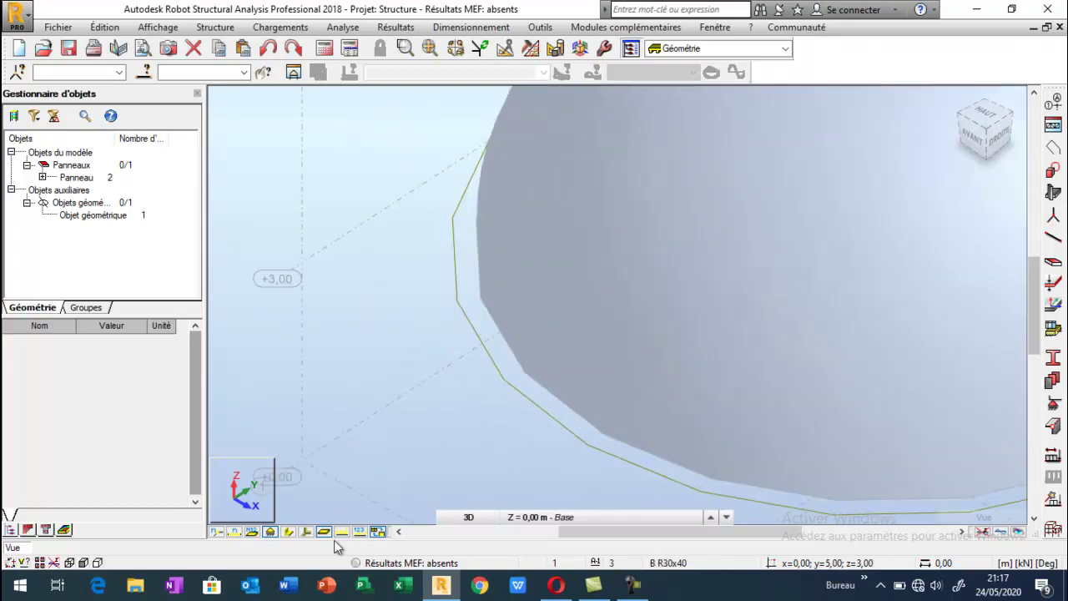
{"action": "scroll", "coordinate": [423, 239], "scroll_direction": "down", "scroll_amount": 6}
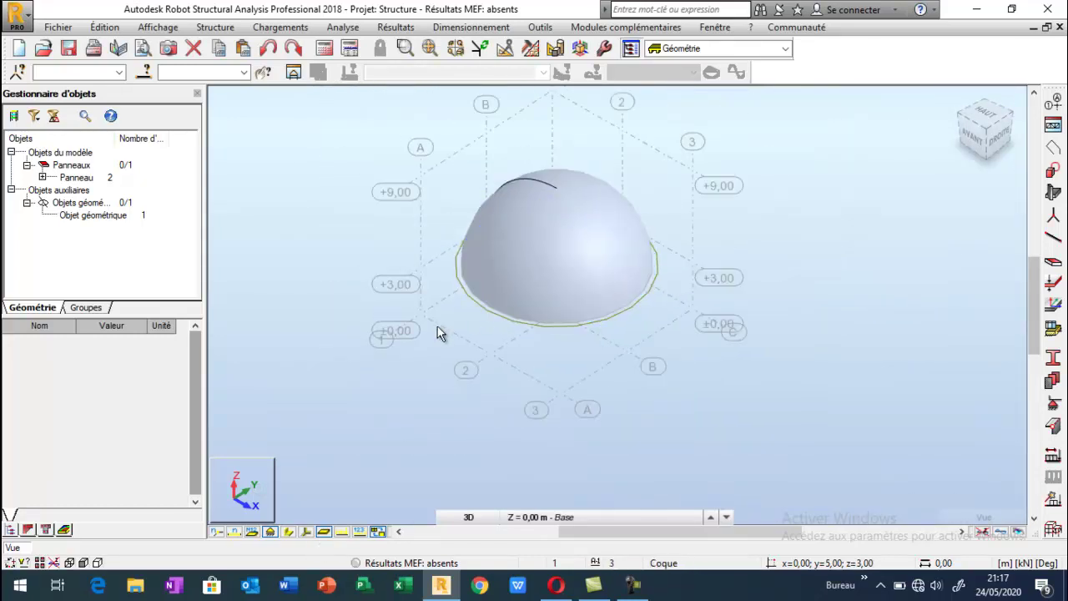
{"action": "scroll", "coordinate": [467, 204], "scroll_direction": "up", "scroll_amount": 2}
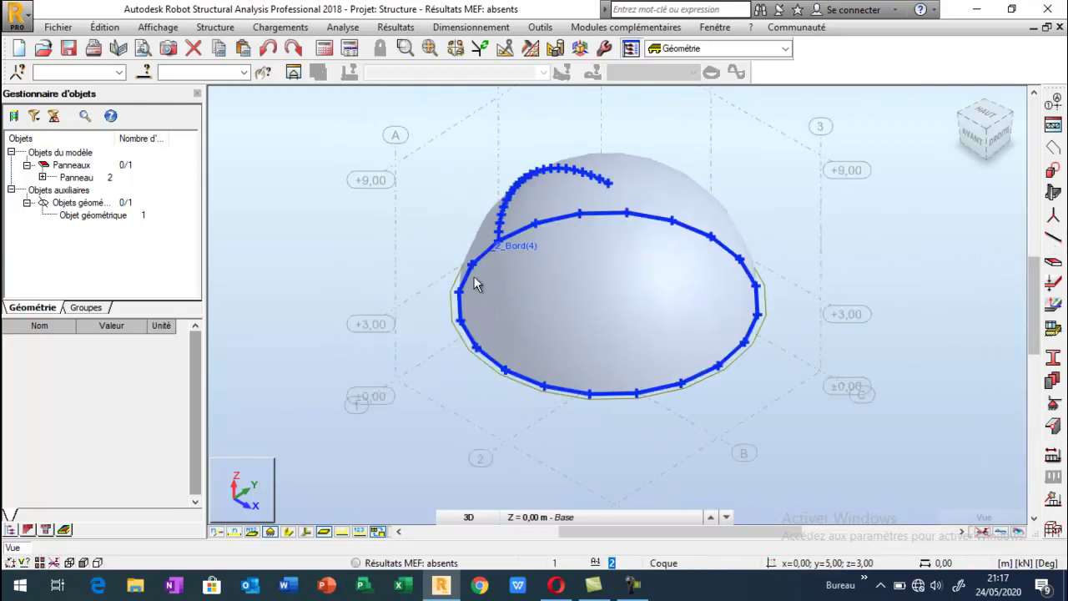
{"action": "right_click", "coordinate": [235, 194]}
{"action": "left_click", "coordinate": [357, 254]}
{"action": "left_click_drag", "start_coordinate": [470, 293], "coordinate": [434, 323]}
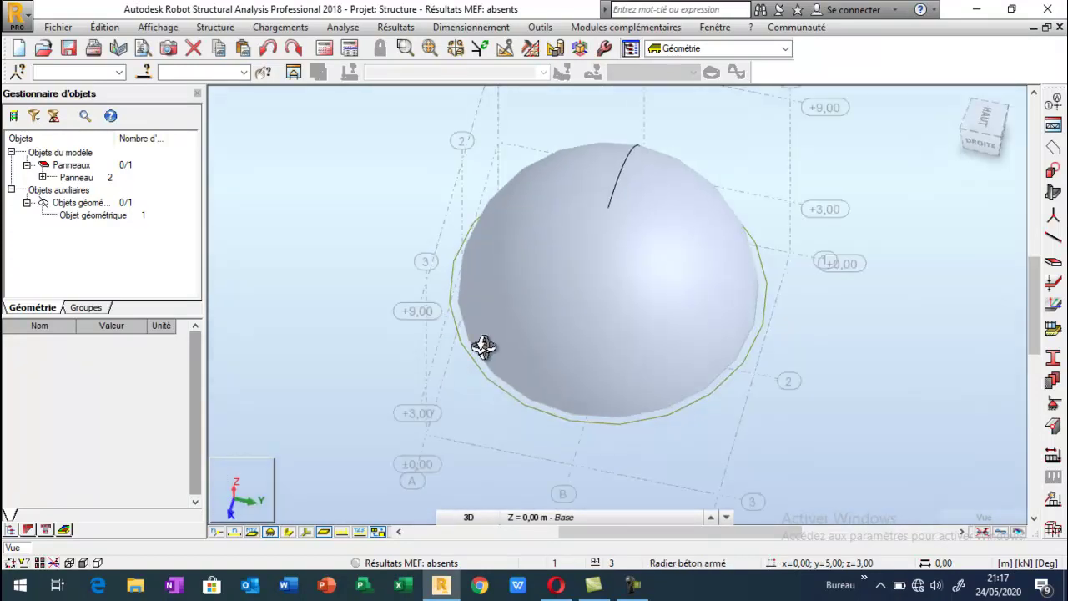
Draw an IPE 100 bar along the dome's base edge from 7,94; 9,05; 3,00 to 6,55; 9,76; 3,00
{"action": "scroll", "coordinate": [724, 373], "scroll_direction": "up", "scroll_amount": 3}
{"action": "scroll", "coordinate": [724, 373], "scroll_direction": "up", "scroll_amount": 2}
{"action": "left_click", "coordinate": [1053, 237]}
{"action": "left_click_drag", "start_coordinate": [668, 92], "coordinate": [141, 55]}
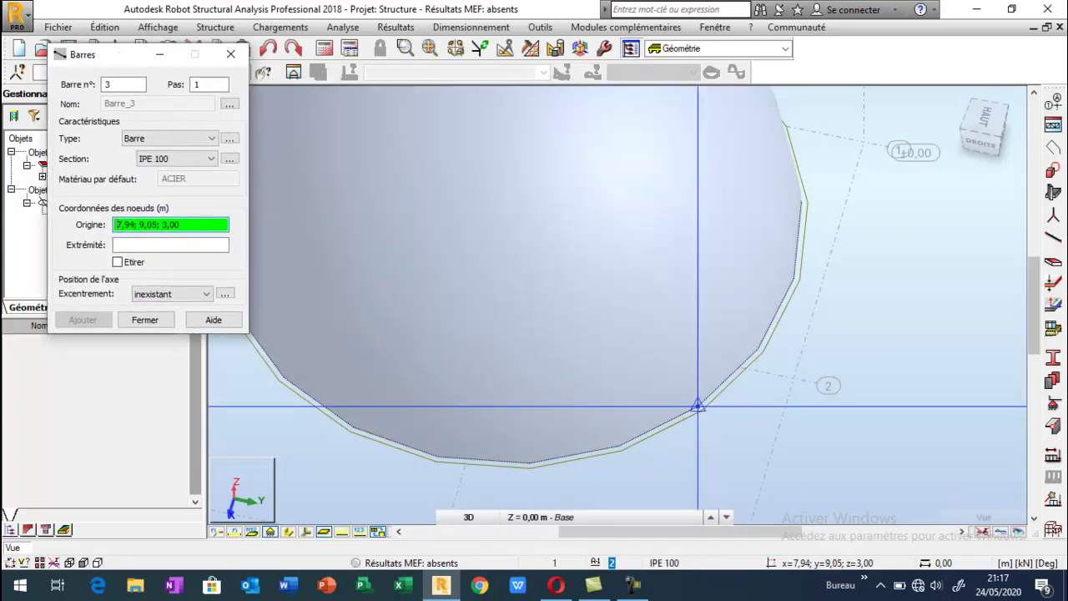
{"action": "left_click", "coordinate": [698, 407]}
{"action": "left_click", "coordinate": [758, 348]}
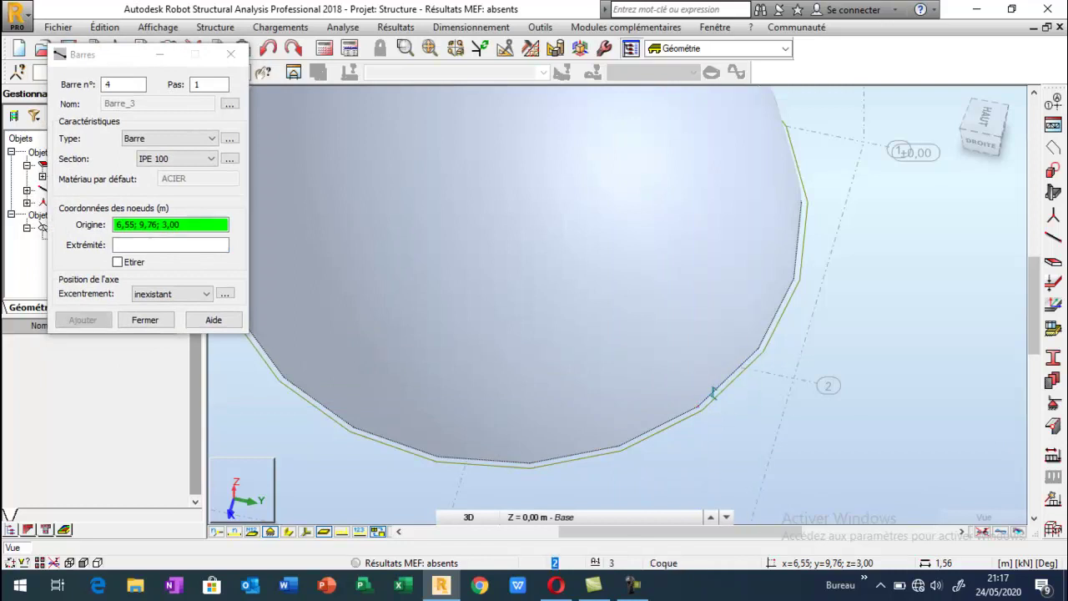
Create a rectangular Poutre BA section named B R50x50 in BETON25 with b and h of 50 cm
{"action": "left_click", "coordinate": [228, 159]}
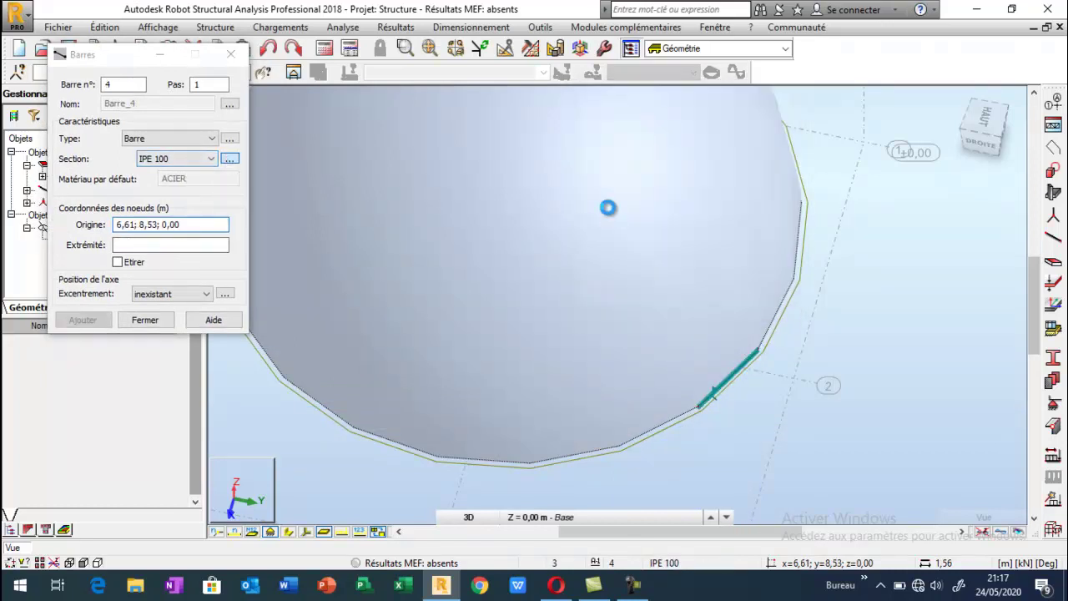
{"action": "left_click", "coordinate": [749, 210]}
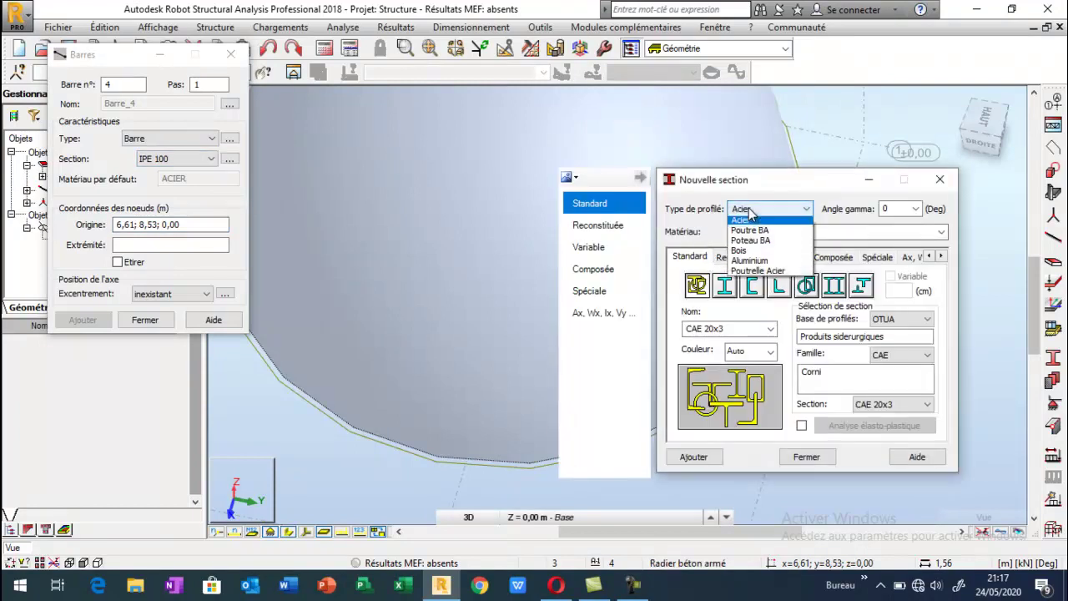
{"action": "left_click", "coordinate": [747, 230]}
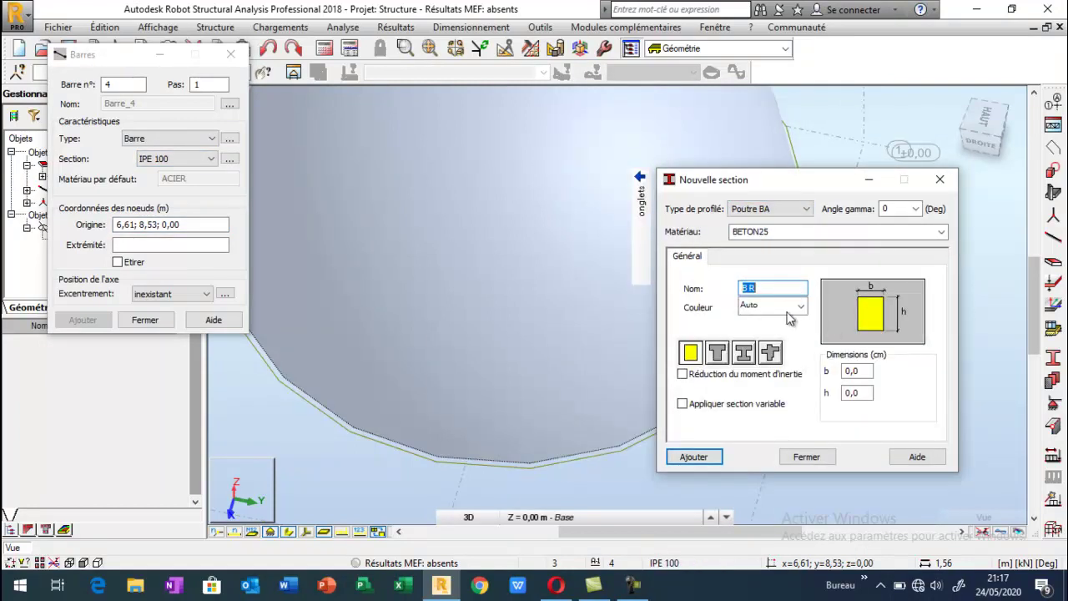
{"action": "double_click", "coordinate": [850, 370]}
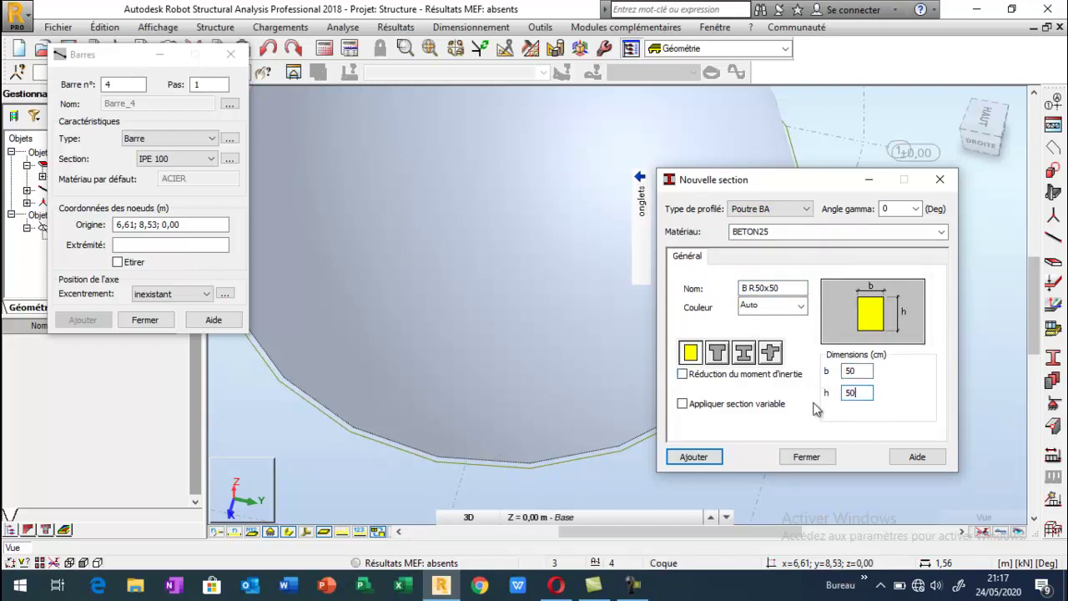
{"action": "left_click", "coordinate": [707, 456]}
{"action": "left_click", "coordinate": [801, 457]}
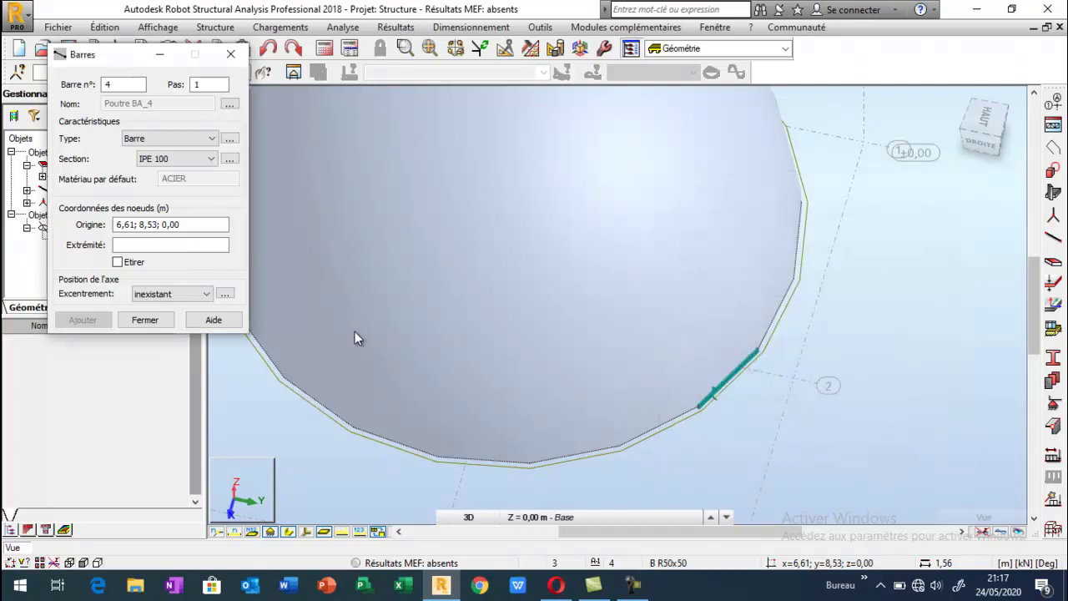
{"action": "left_click", "coordinate": [171, 159]}
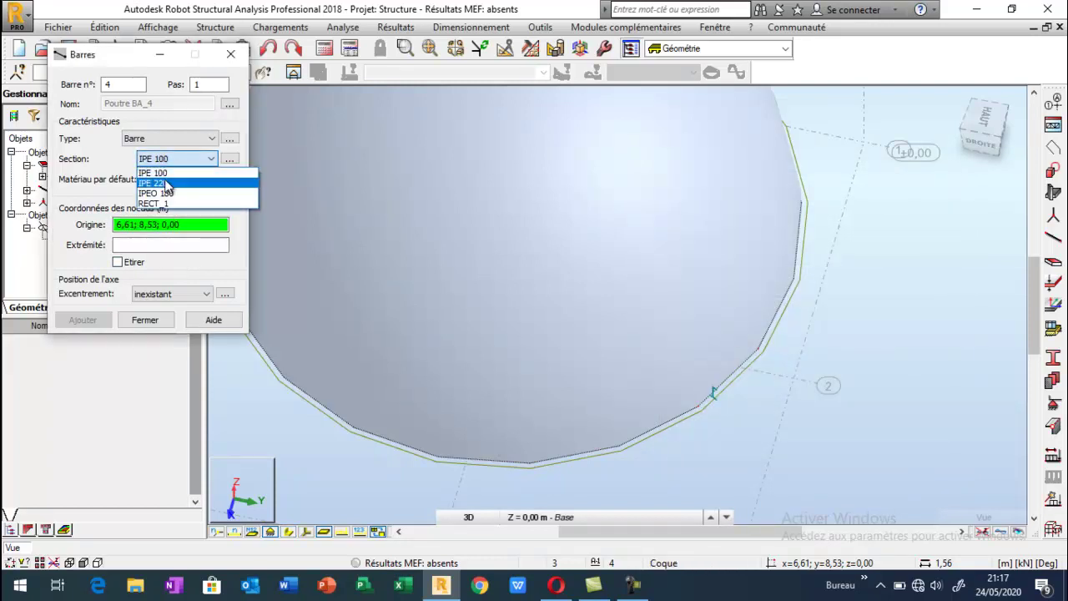
{"action": "left_click", "coordinate": [137, 138]}
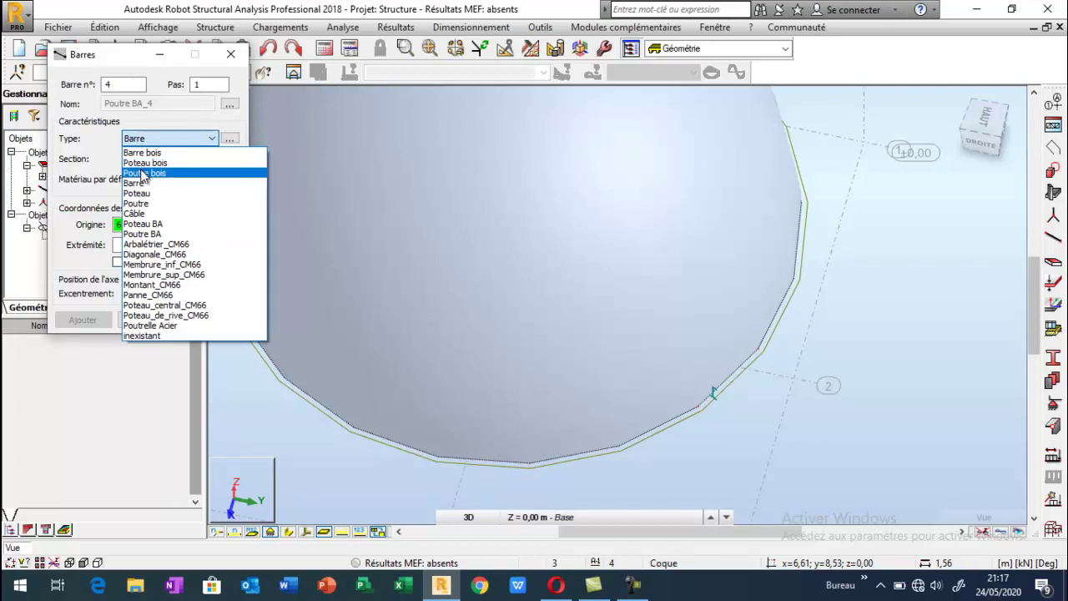
{"action": "left_click", "coordinate": [143, 224]}
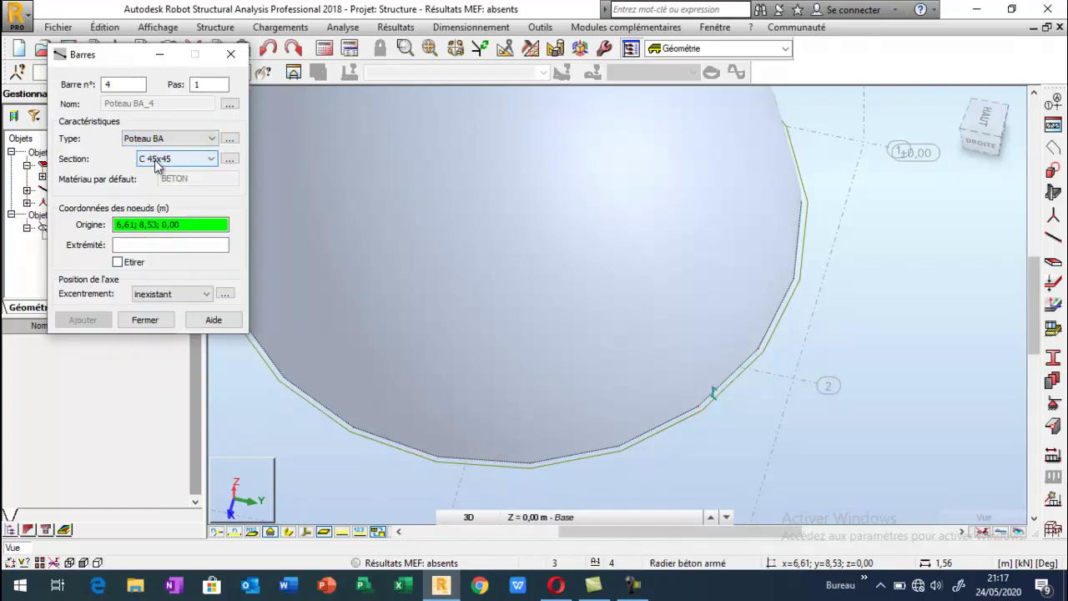
{"action": "left_click", "coordinate": [155, 162]}
{"action": "left_click", "coordinate": [152, 172]}
Set the new bar's type to Poutre BA and its section to B R50x50
{"action": "left_click", "coordinate": [147, 140]}
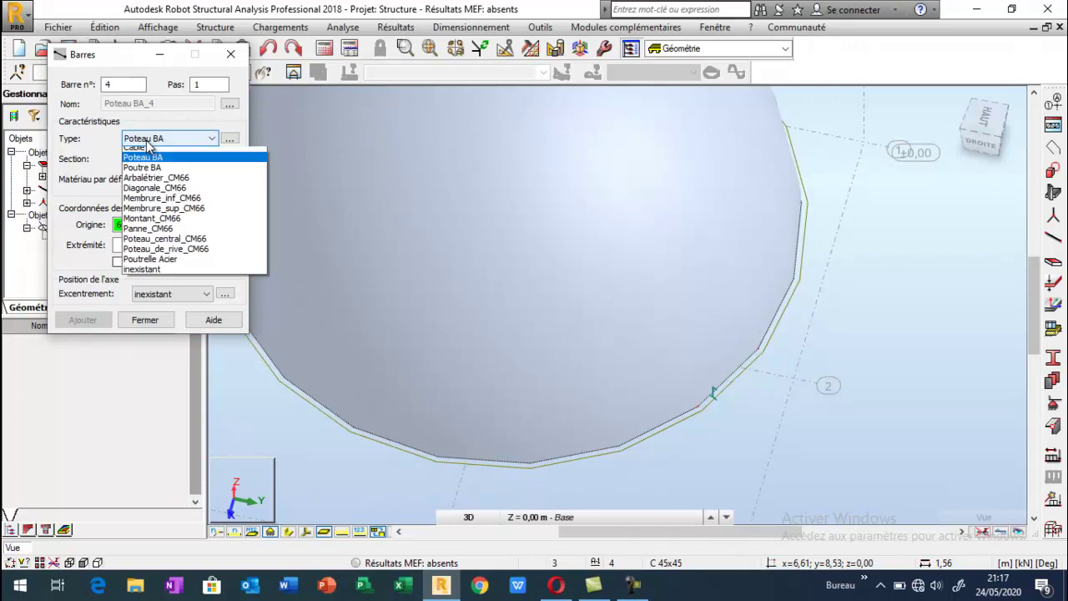
{"action": "left_click", "coordinate": [144, 235]}
{"action": "left_click", "coordinate": [153, 162]}
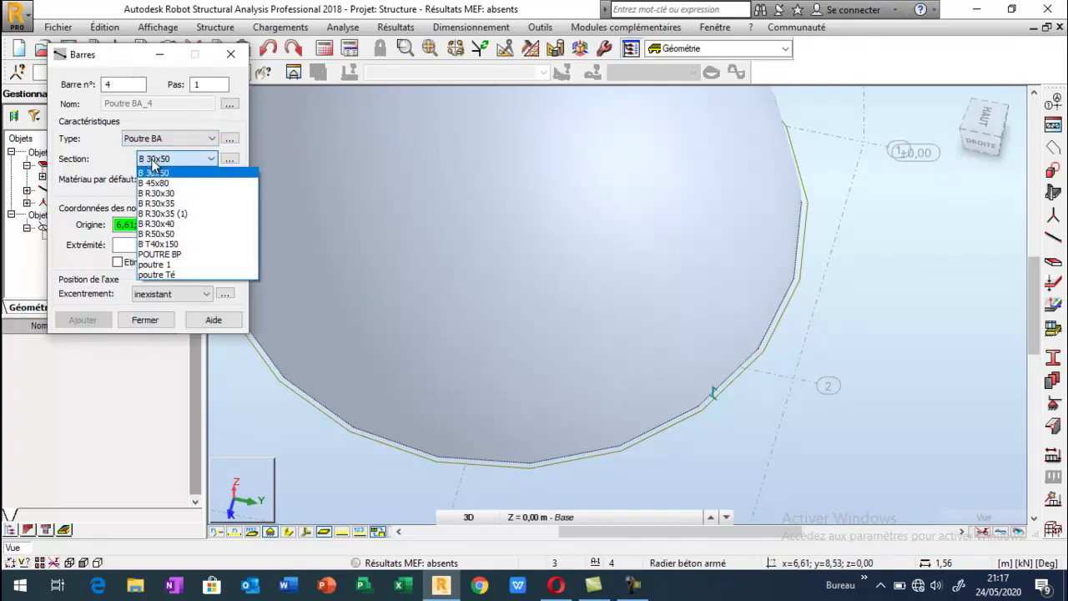
{"action": "left_click", "coordinate": [167, 234]}
Check the definition and dimensions of the B R50x50 section in the project's section list
{"action": "left_click", "coordinate": [230, 158]}
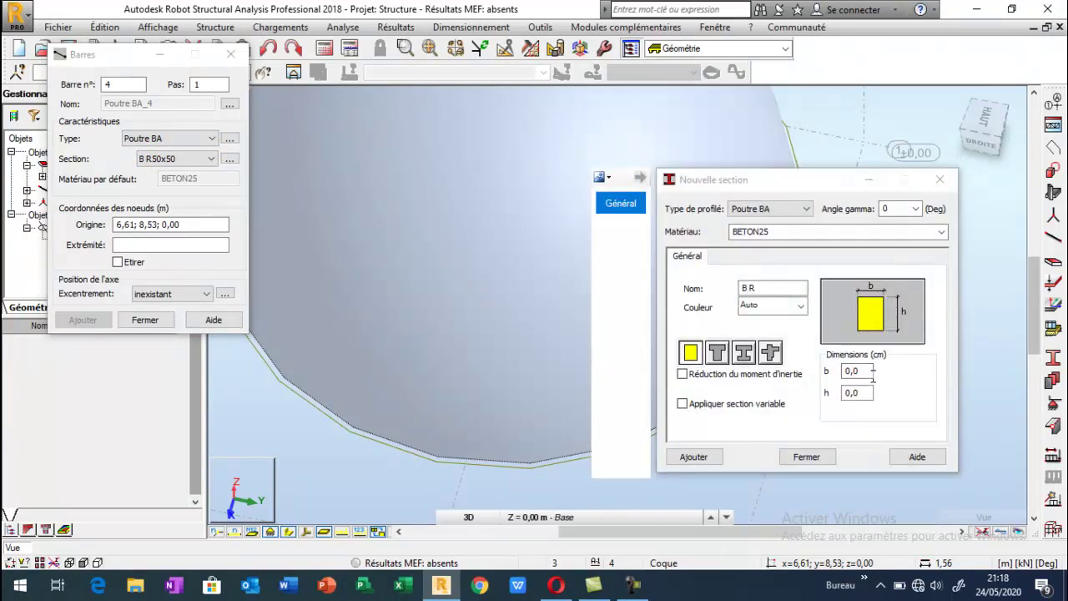
{"action": "left_click", "coordinate": [939, 179]}
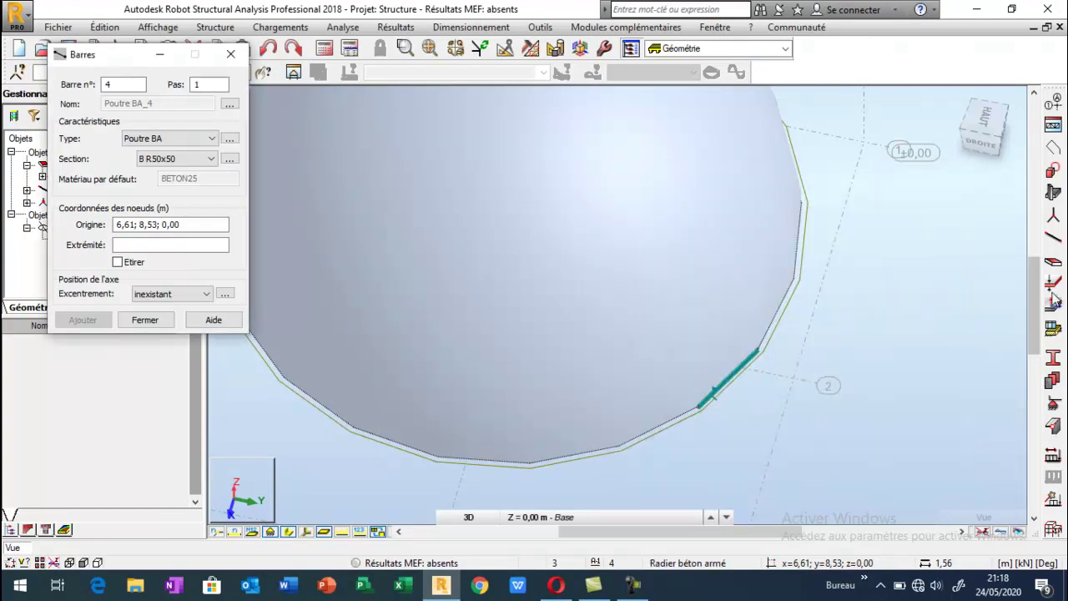
{"action": "left_click", "coordinate": [1053, 359]}
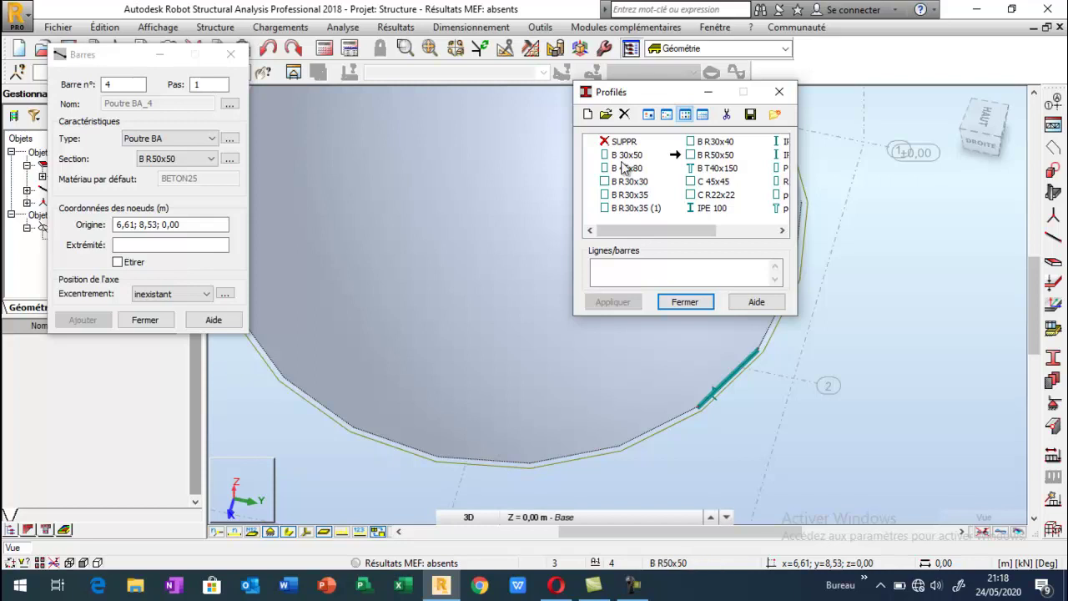
{"action": "double_click", "coordinate": [715, 155]}
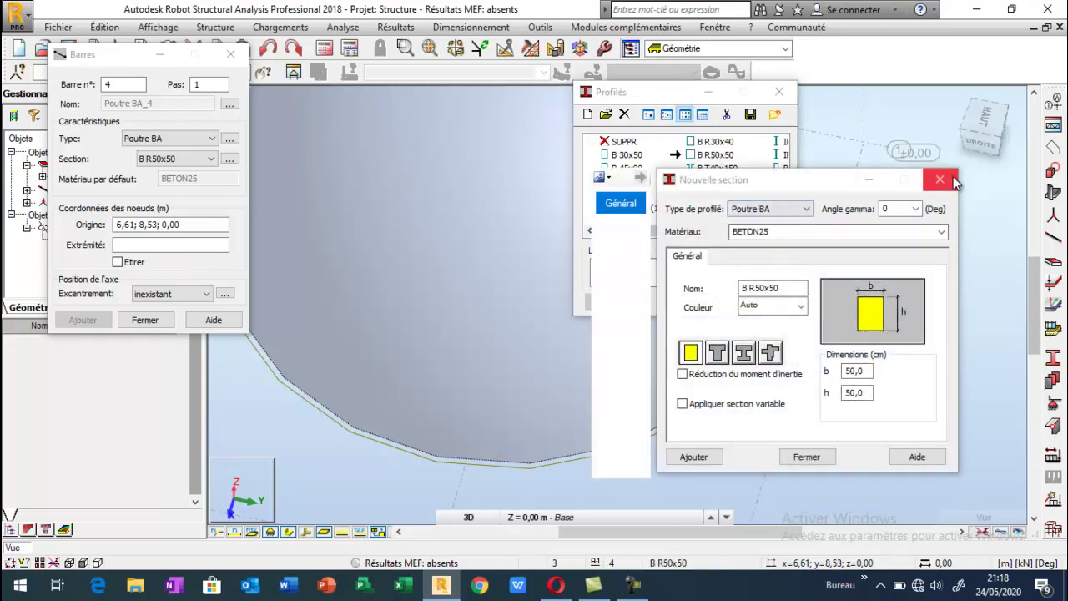
{"action": "left_click", "coordinate": [953, 179]}
{"action": "left_click", "coordinate": [778, 92]}
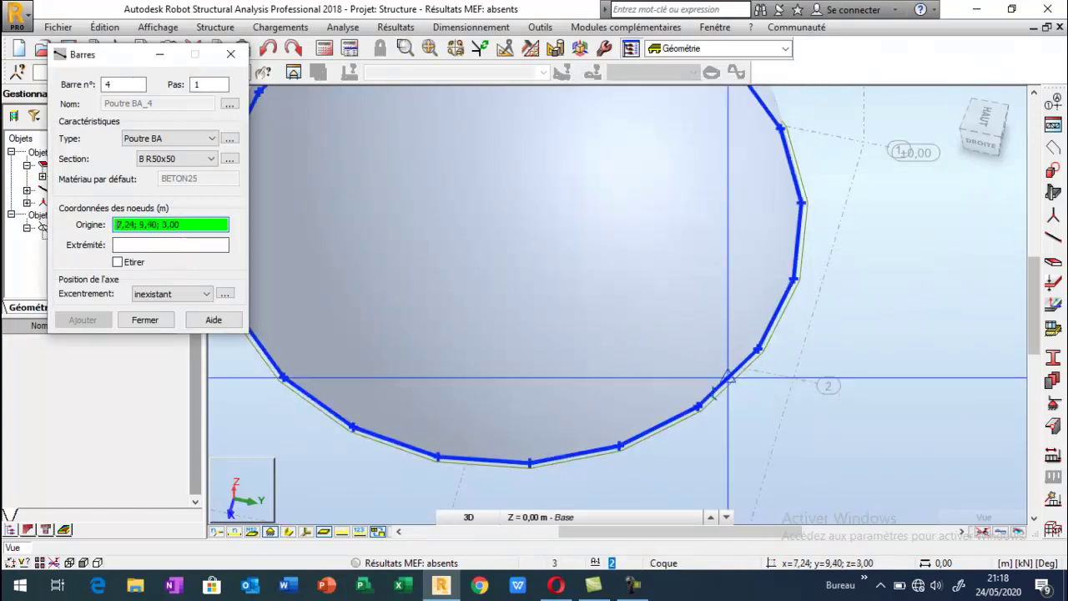
Draw a B R50x50 beam along the base edge from 6,55; 9,76; 3,00 to 5,00; 10,00; 3,00 and display the section shapes
{"action": "left_click", "coordinate": [757, 349]}
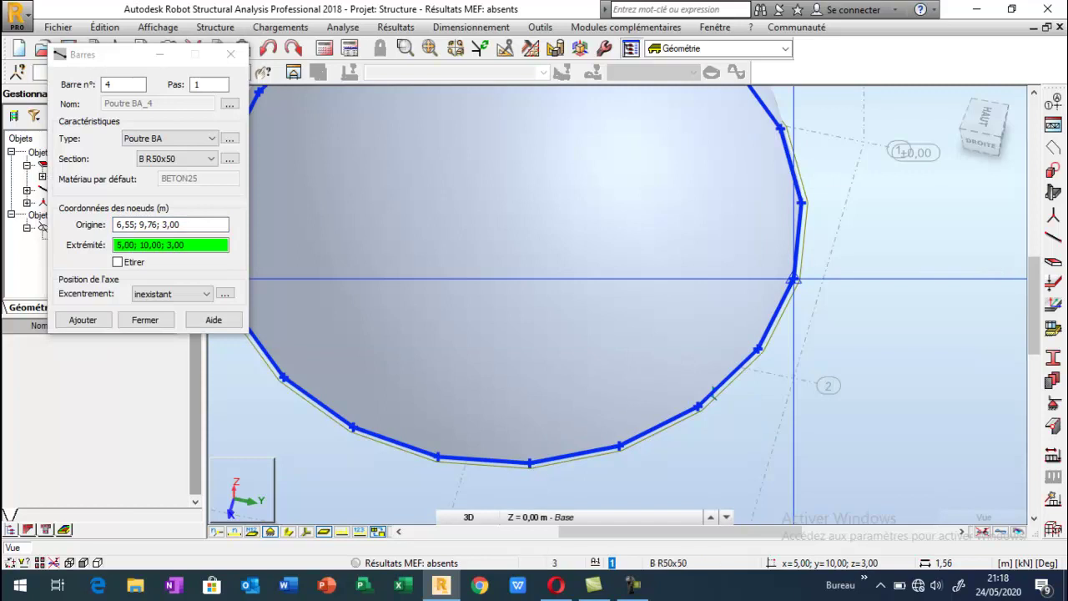
{"action": "left_click", "coordinate": [792, 279]}
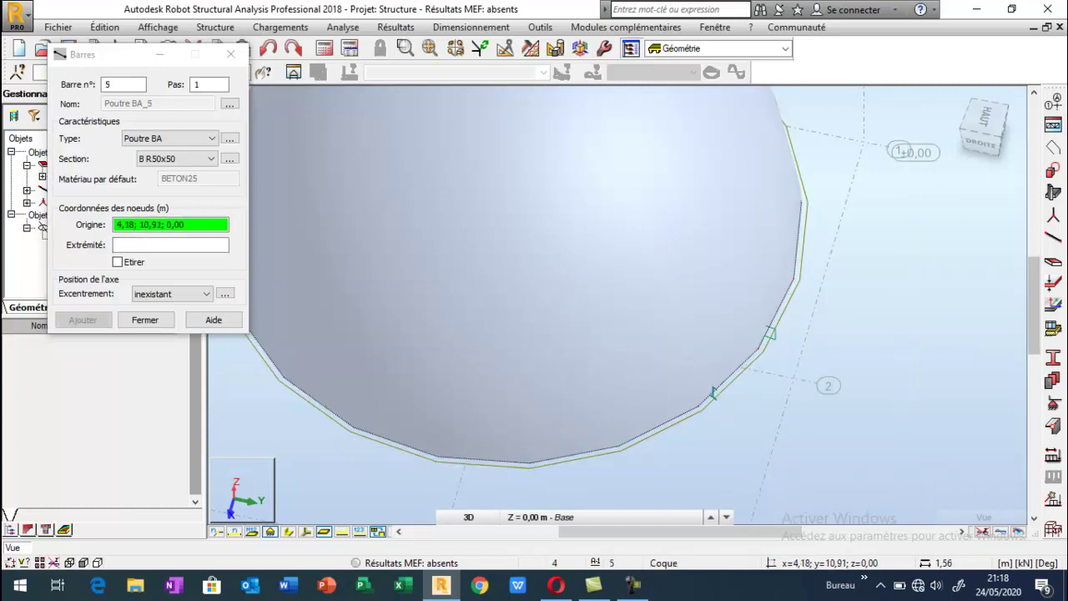
{"action": "left_click", "coordinate": [288, 532]}
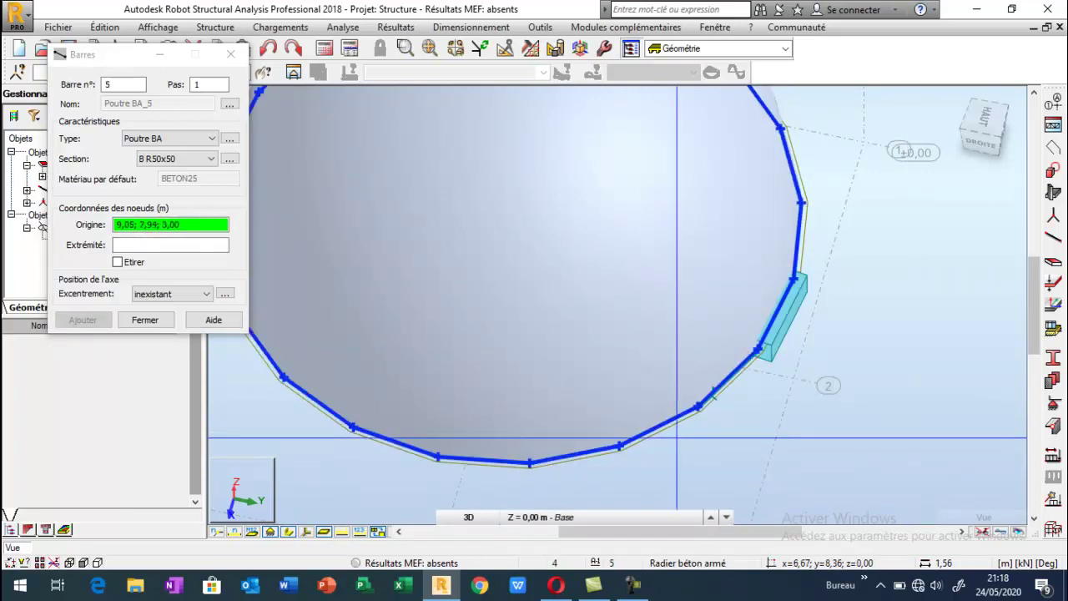
Draw three consecutive B R50x50 beams along the dome's base edge from 7,94; 9,05; 3,00 to 10,00; 5,00; 3,00
{"action": "left_click", "coordinate": [697, 407]}
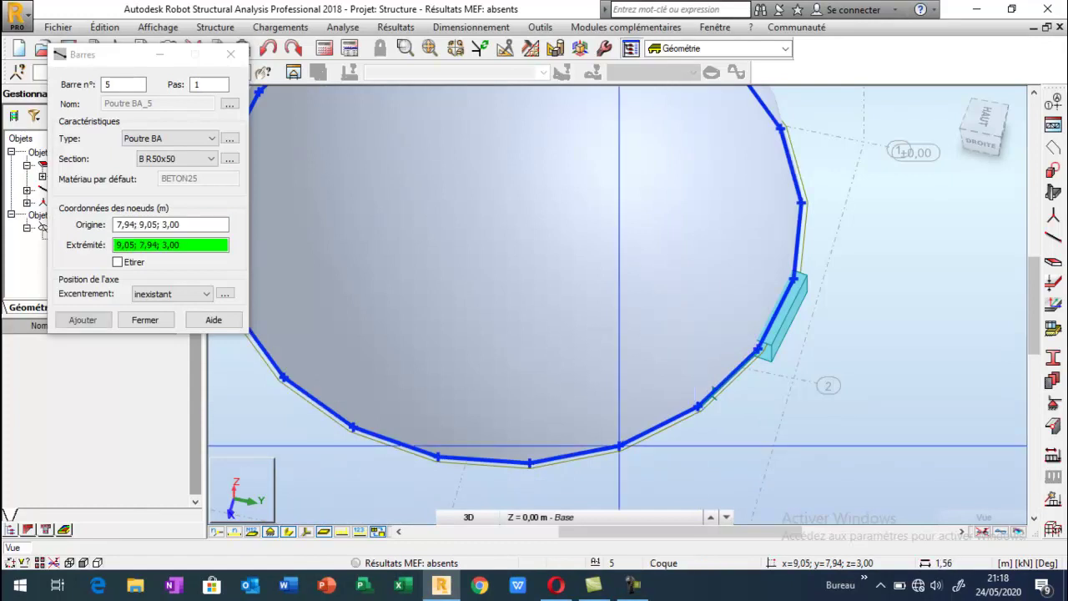
{"action": "left_click", "coordinate": [619, 447]}
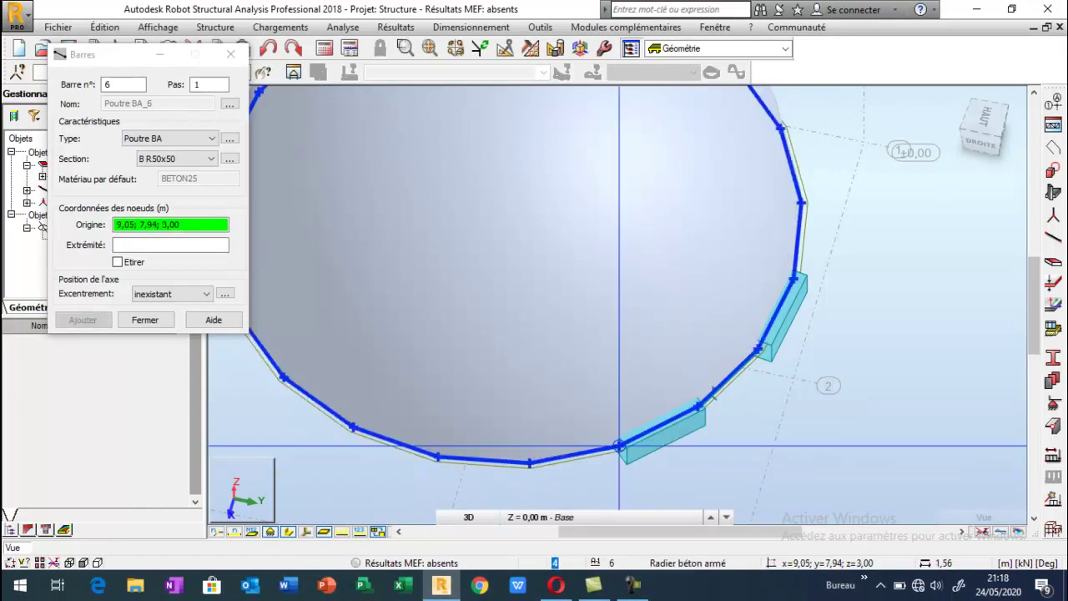
{"action": "left_click", "coordinate": [530, 462]}
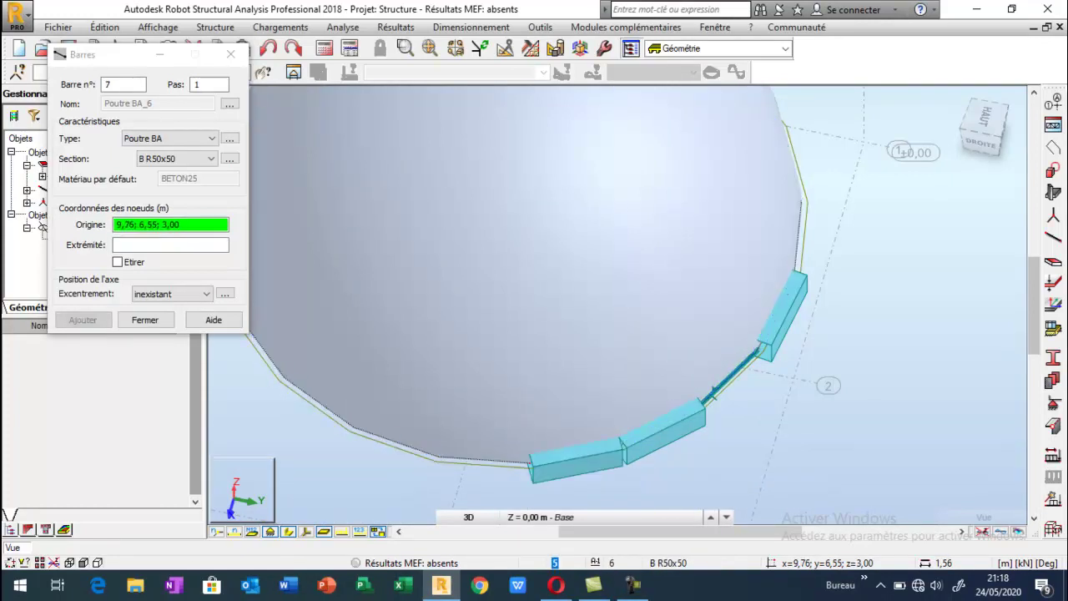
{"action": "scroll", "coordinate": [787, 377], "scroll_direction": "down", "scroll_amount": 3}
{"action": "scroll", "coordinate": [618, 431], "scroll_direction": "up", "scroll_amount": 3}
{"action": "scroll", "coordinate": [619, 431], "scroll_direction": "up", "scroll_amount": 1}
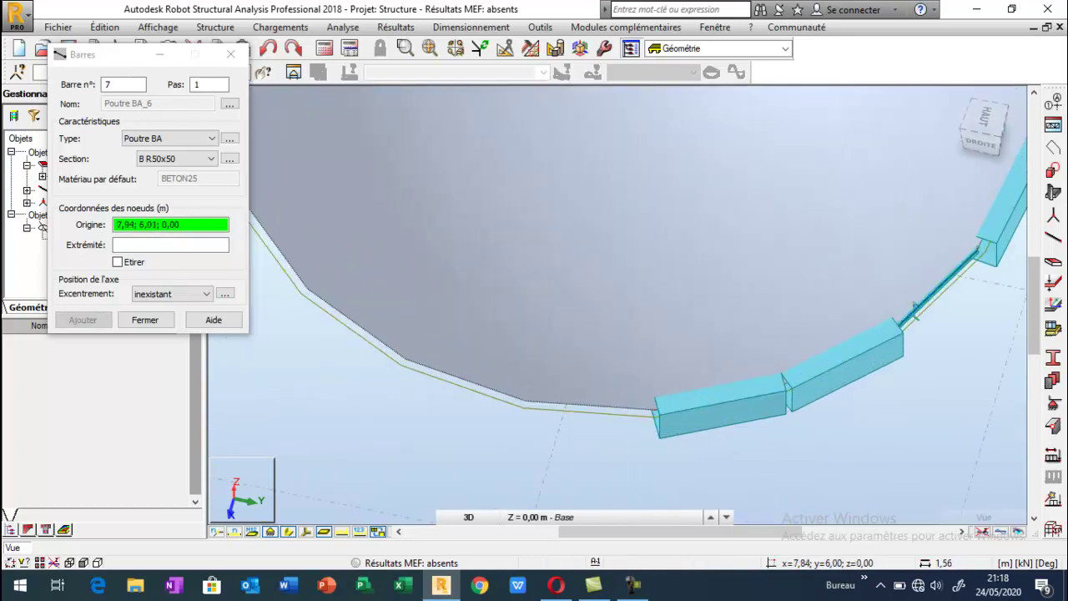
{"action": "left_click", "coordinate": [656, 409]}
{"action": "left_click", "coordinate": [525, 401]}
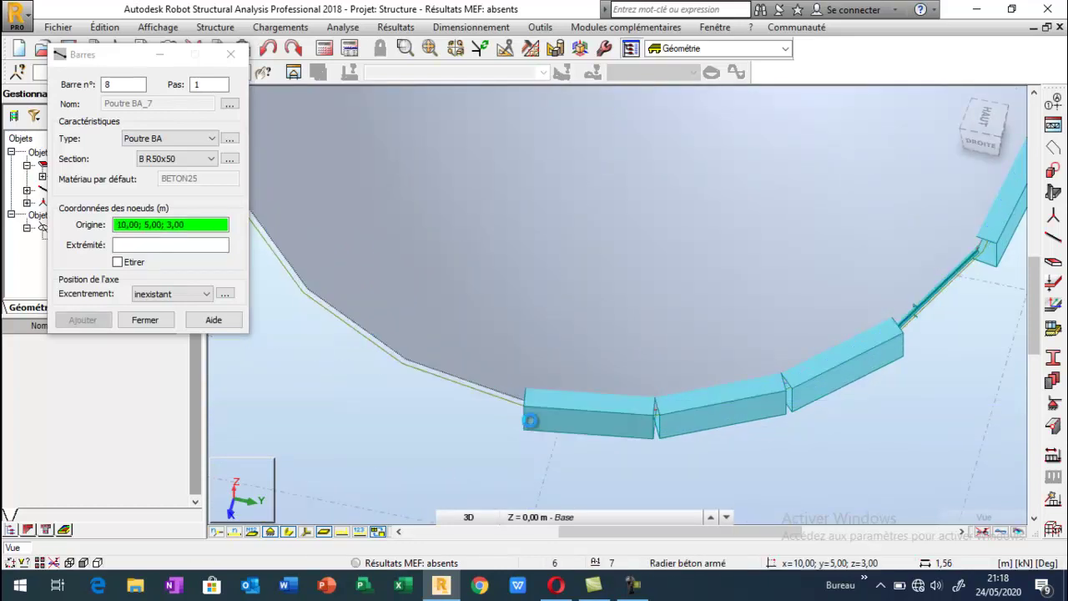
Draw three more B R50x50 beams along the base edge from 10,00; 5,00; 3,00 to 7,94; 0,95; 3,00
{"action": "left_click", "coordinate": [525, 402]}
{"action": "left_click", "coordinate": [405, 359]}
{"action": "left_click", "coordinate": [406, 359]}
{"action": "left_click", "coordinate": [308, 288]}
{"action": "scroll", "coordinate": [308, 288], "scroll_direction": "down", "scroll_amount": 3}
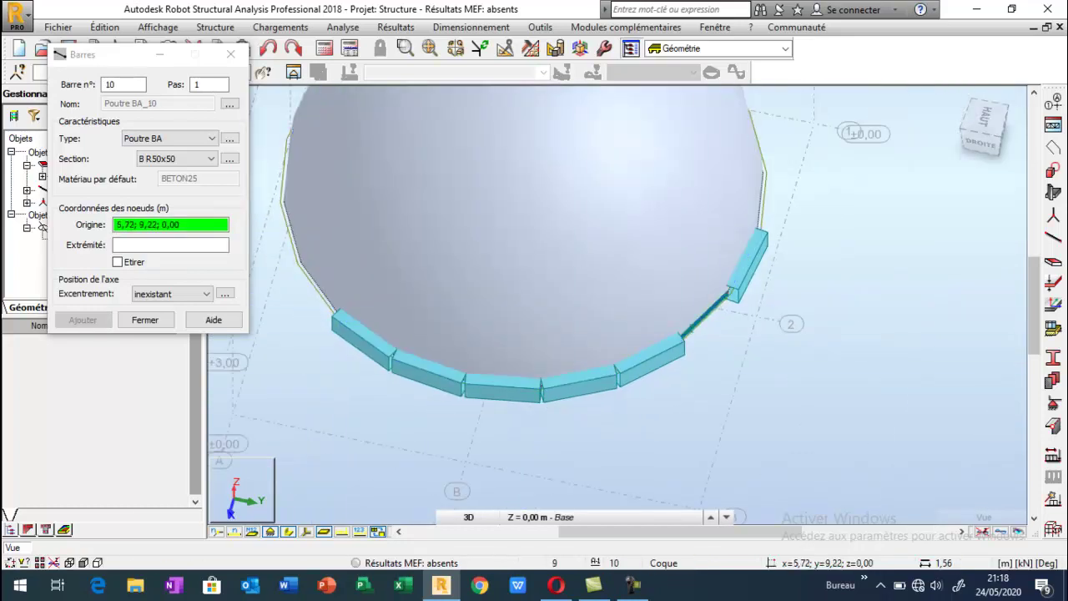
{"action": "scroll", "coordinate": [420, 332], "scroll_direction": "up", "scroll_amount": 3}
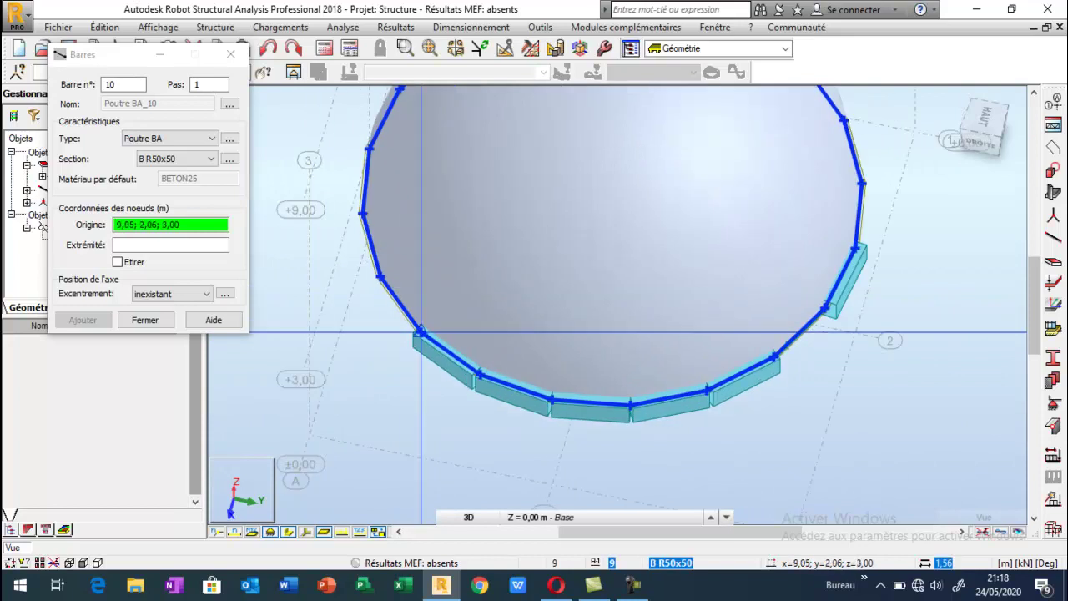
{"action": "left_click", "coordinate": [421, 332]}
{"action": "left_click", "coordinate": [379, 276]}
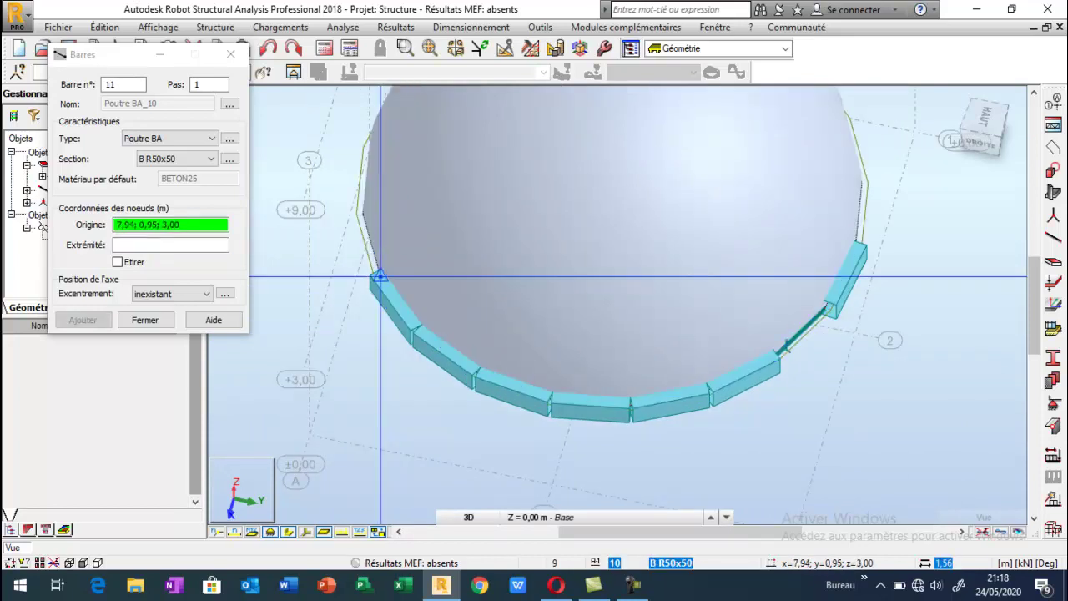
Draw a B R50x50 beam along the base edge from 7,94; 0,95; 3,00 to 6,55; 0,24; 3,00
{"action": "scroll", "coordinate": [785, 380], "scroll_direction": "down", "scroll_amount": 2}
{"action": "scroll", "coordinate": [615, 354], "scroll_direction": "down", "scroll_amount": 2}
{"action": "scroll", "coordinate": [616, 355], "scroll_direction": "up", "scroll_amount": 5}
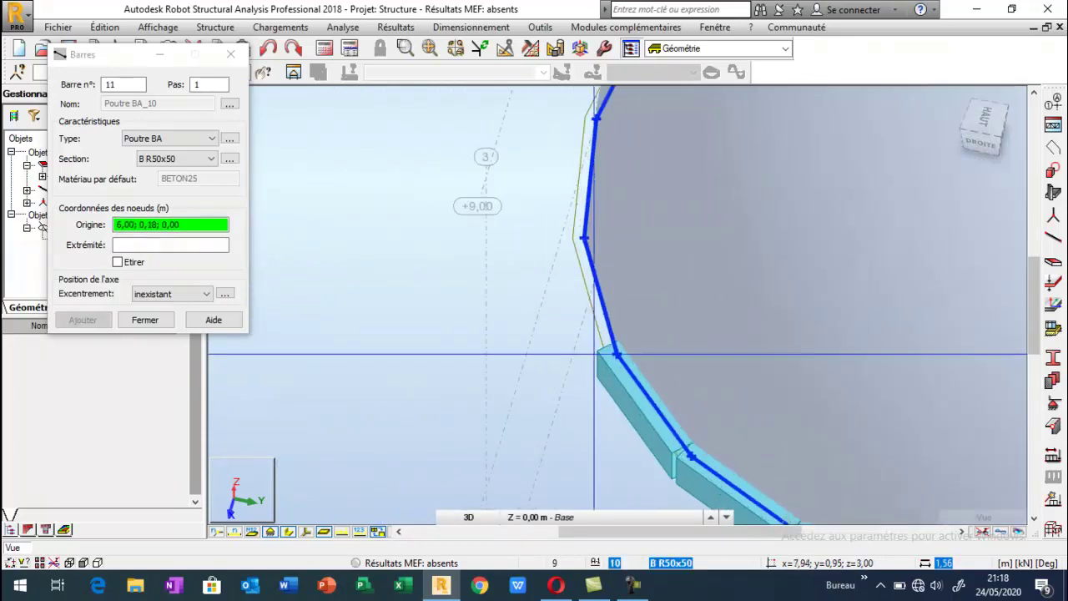
{"action": "left_click", "coordinate": [616, 355]}
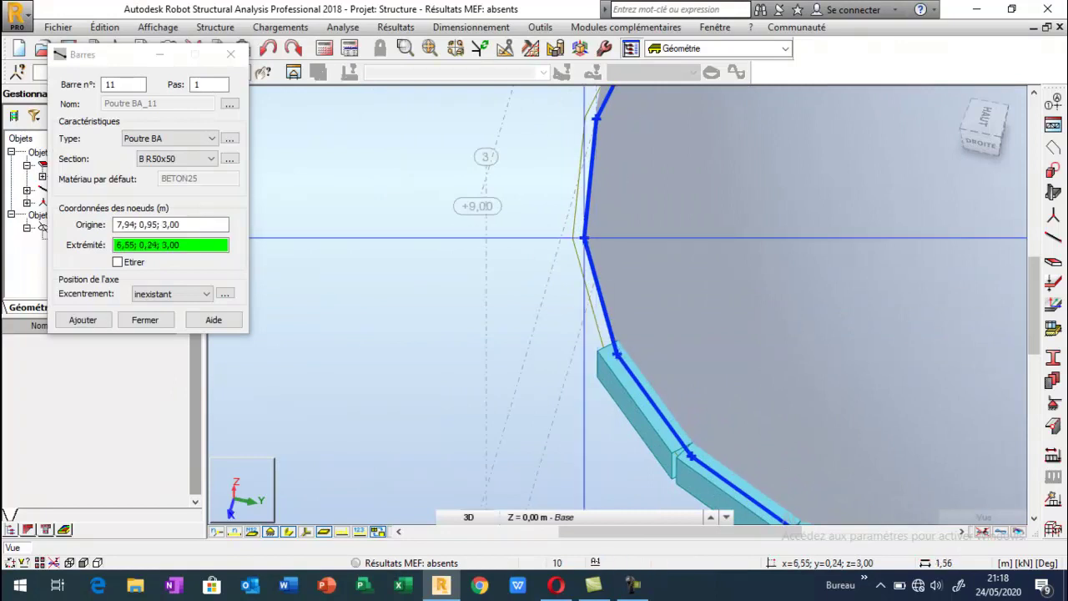
{"action": "left_click", "coordinate": [584, 240]}
Draw two B R50x50 beams along the base edge from 5,00; 10,00; 3,00 through 3,45; 9,76; 3,00 to 2,06; 9,05; 3,00
{"action": "scroll", "coordinate": [500, 233], "scroll_direction": "down", "scroll_amount": 4}
{"action": "right_click", "coordinate": [504, 226]}
{"action": "left_click", "coordinate": [493, 284]}
{"action": "left_click_drag", "start_coordinate": [501, 328], "coordinate": [617, 349]}
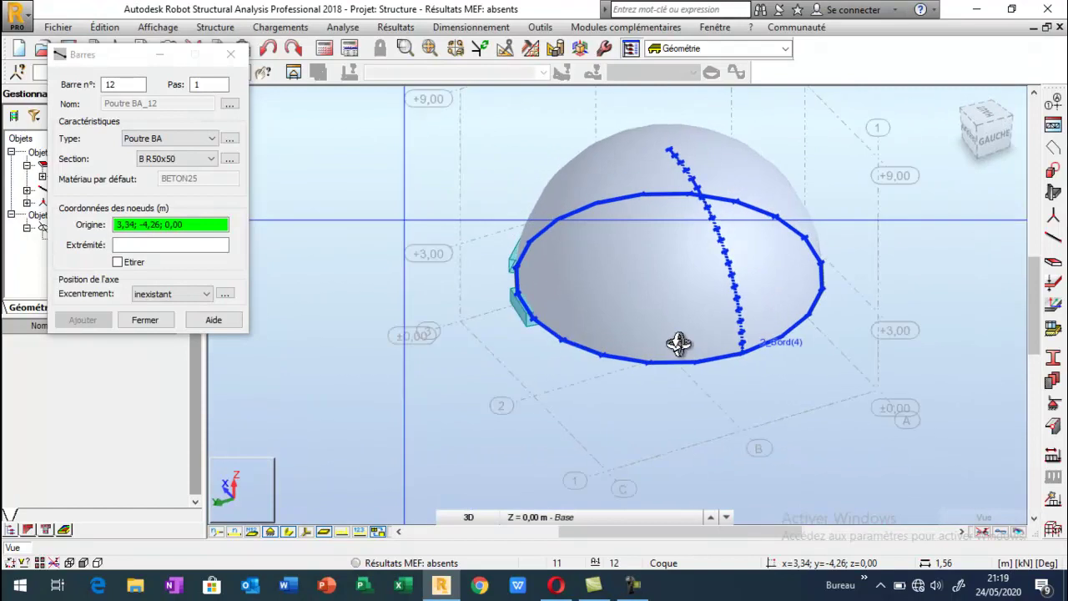
{"action": "scroll", "coordinate": [529, 338], "scroll_direction": "up", "scroll_amount": 3}
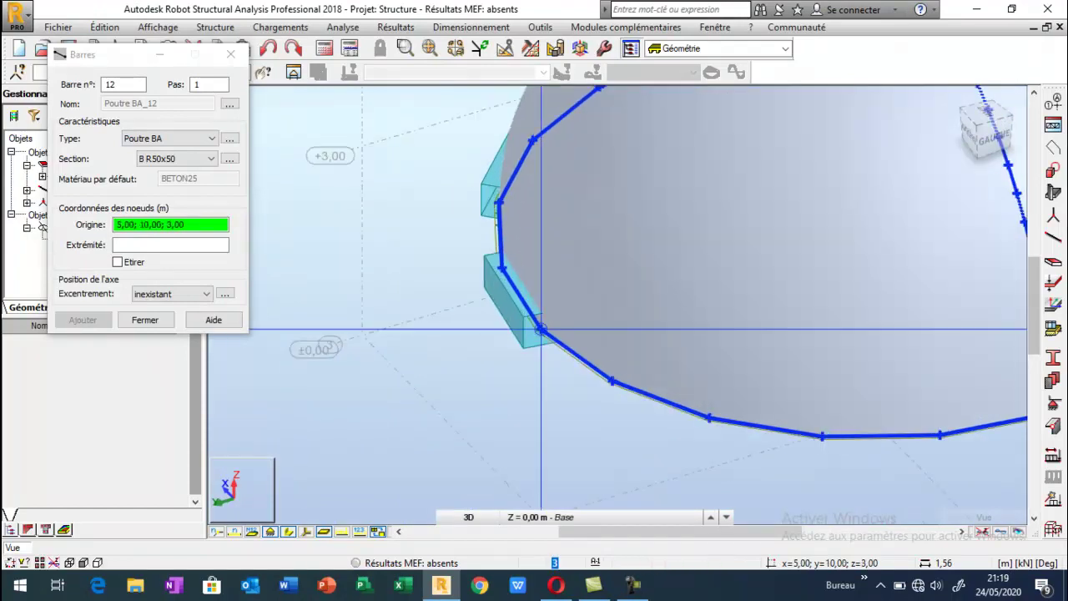
{"action": "left_click", "coordinate": [541, 330]}
{"action": "left_click", "coordinate": [624, 407]}
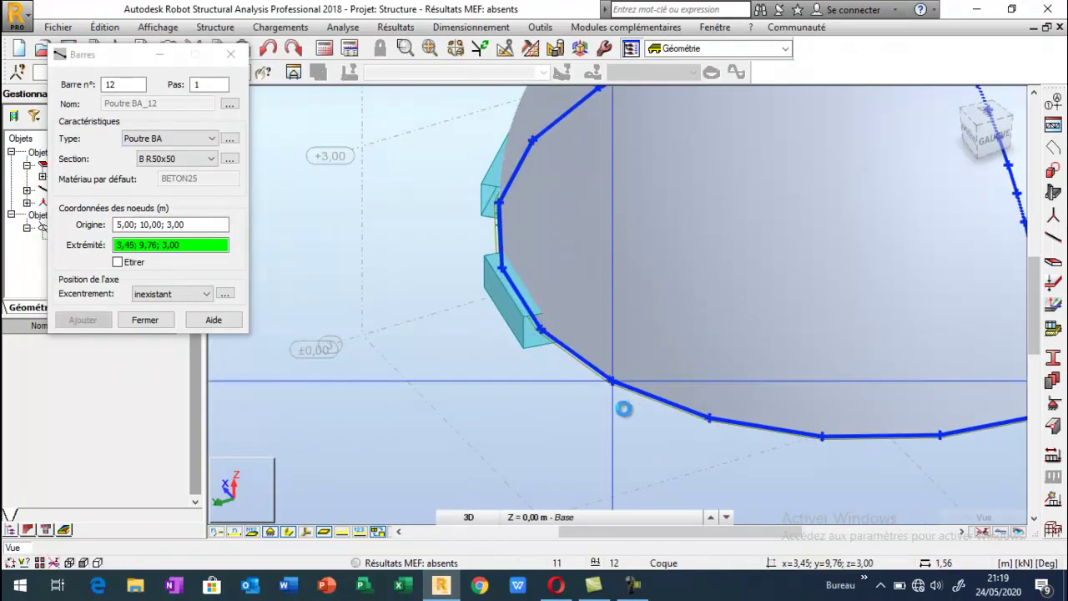
{"action": "left_click", "coordinate": [613, 381]}
{"action": "left_click", "coordinate": [710, 417]}
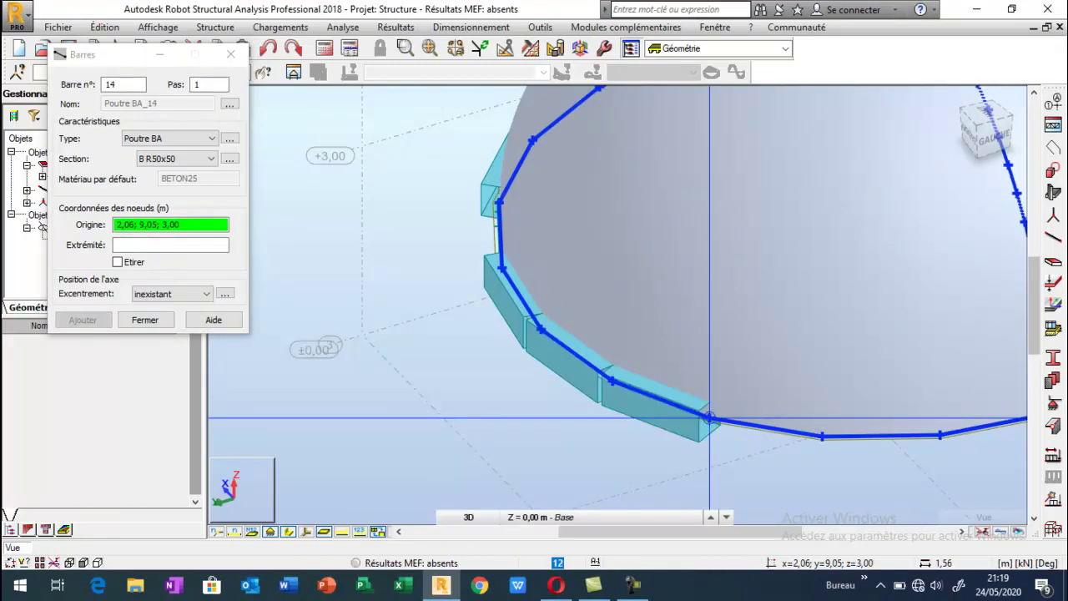
Draw three B R50x50 beams along the base edge from 2,06; 9,05; 3,00 to 0,00; 5,00; 3,00
{"action": "left_click", "coordinate": [710, 417]}
{"action": "left_click", "coordinate": [823, 435]}
{"action": "scroll", "coordinate": [505, 401], "scroll_direction": "down", "scroll_amount": 3}
{"action": "scroll", "coordinate": [506, 401], "scroll_direction": "up", "scroll_amount": 3}
{"action": "left_click", "coordinate": [709, 435]}
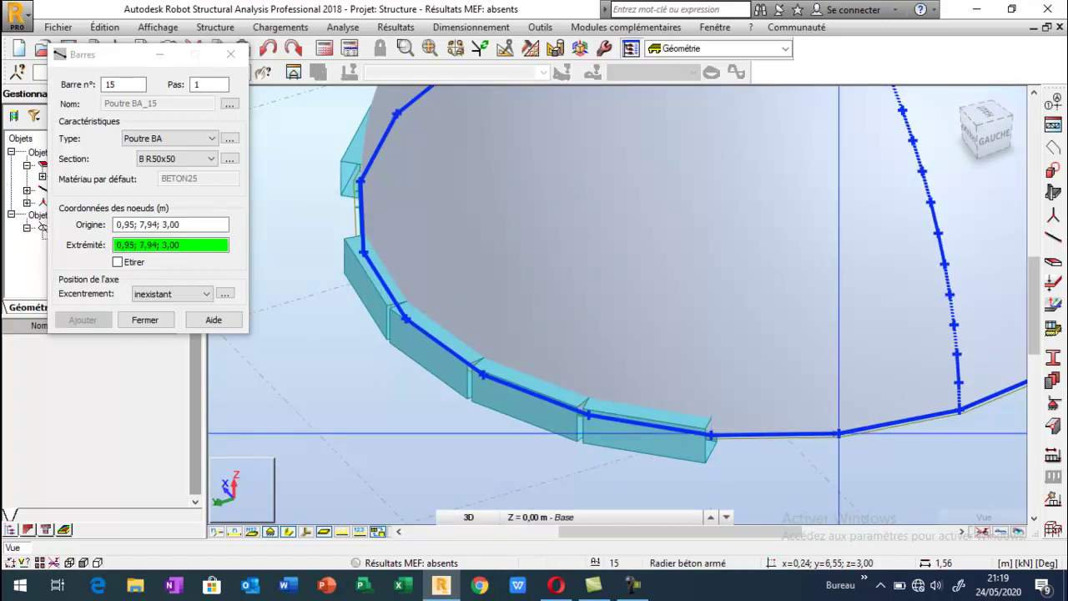
{"action": "left_click", "coordinate": [838, 436]}
{"action": "scroll", "coordinate": [765, 417], "scroll_direction": "down", "scroll_amount": 3}
{"action": "scroll", "coordinate": [764, 417], "scroll_direction": "up", "scroll_amount": 3}
{"action": "left_click", "coordinate": [708, 417]}
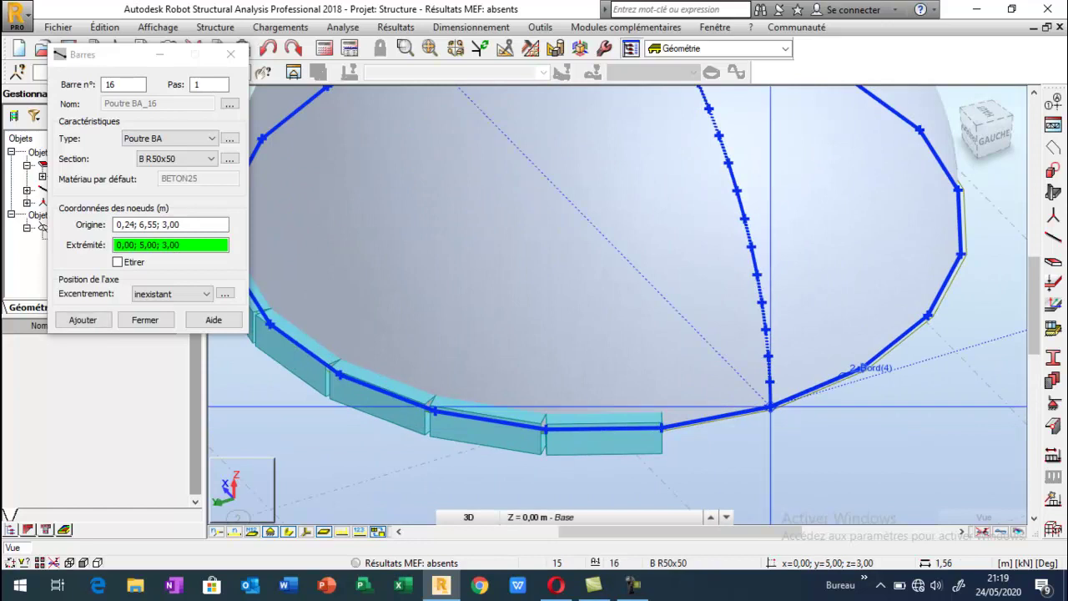
{"action": "left_click", "coordinate": [769, 407]}
Draw two B R50x50 beams along the base edge from 0,00; 5,00; 3,00 to 0,95; 2,06; 3,00
{"action": "left_click", "coordinate": [770, 407]}
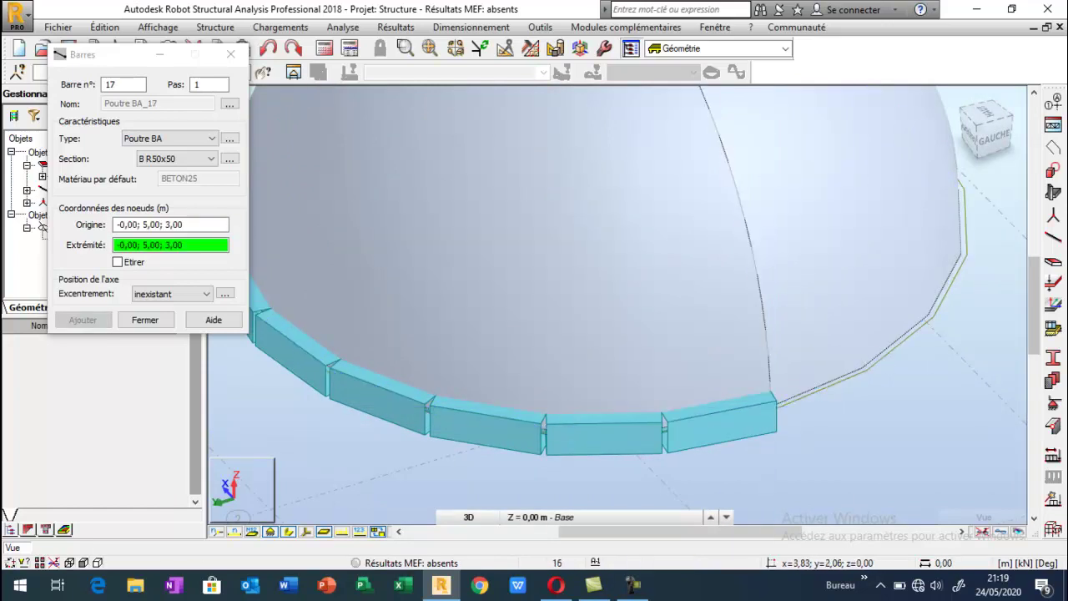
{"action": "left_click", "coordinate": [876, 368]}
{"action": "left_click", "coordinate": [876, 369]}
{"action": "left_click", "coordinate": [928, 316]}
{"action": "scroll", "coordinate": [798, 326], "scroll_direction": "down", "scroll_amount": 3}
{"action": "scroll", "coordinate": [834, 154], "scroll_direction": "up", "scroll_amount": 5}
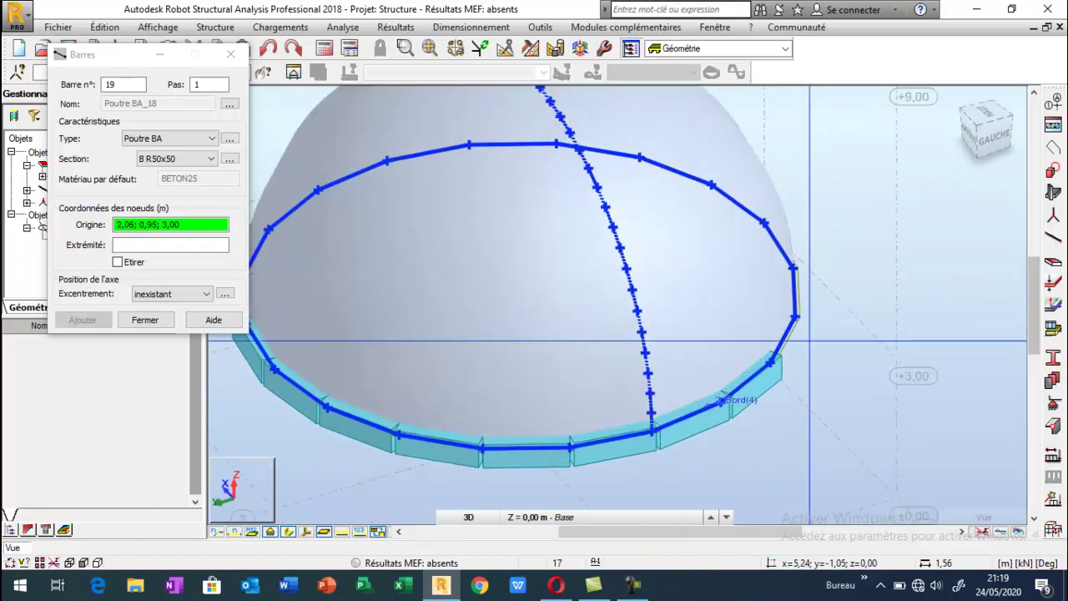
Draw the last four B R50x50 beams along the base edge from 0,95; 2,06; 3,00 to 6,55; 0,24; 3,00 and end bar creation
{"action": "right_click", "coordinate": [835, 155]}
{"action": "left_click", "coordinate": [787, 217]}
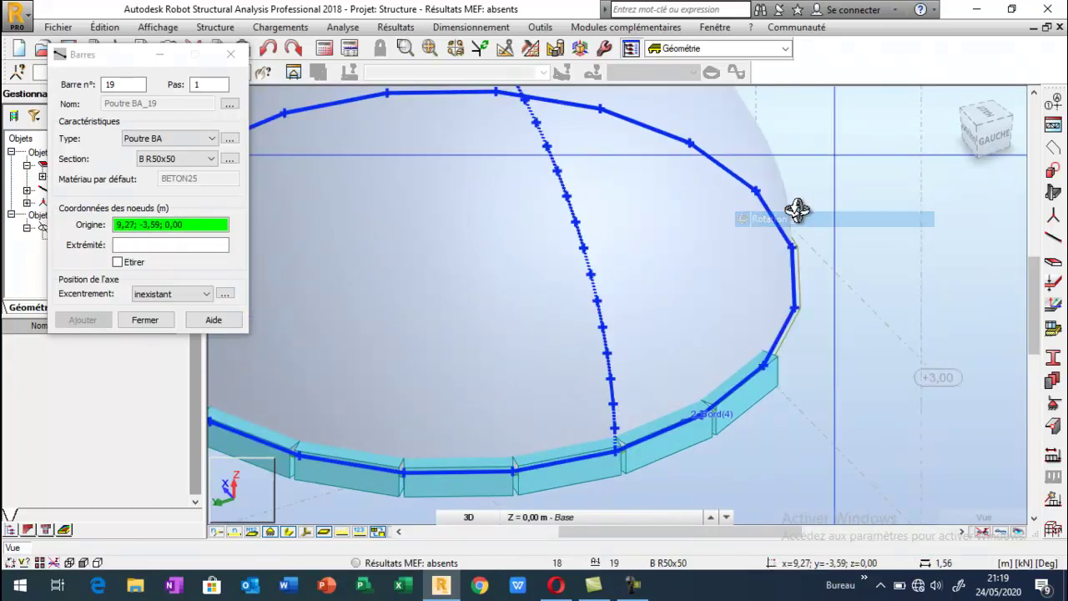
{"action": "scroll", "coordinate": [799, 234], "scroll_direction": "down", "scroll_amount": 3}
{"action": "left_click_drag", "start_coordinate": [799, 258], "coordinate": [618, 315]}
{"action": "left_click", "coordinate": [618, 315]}
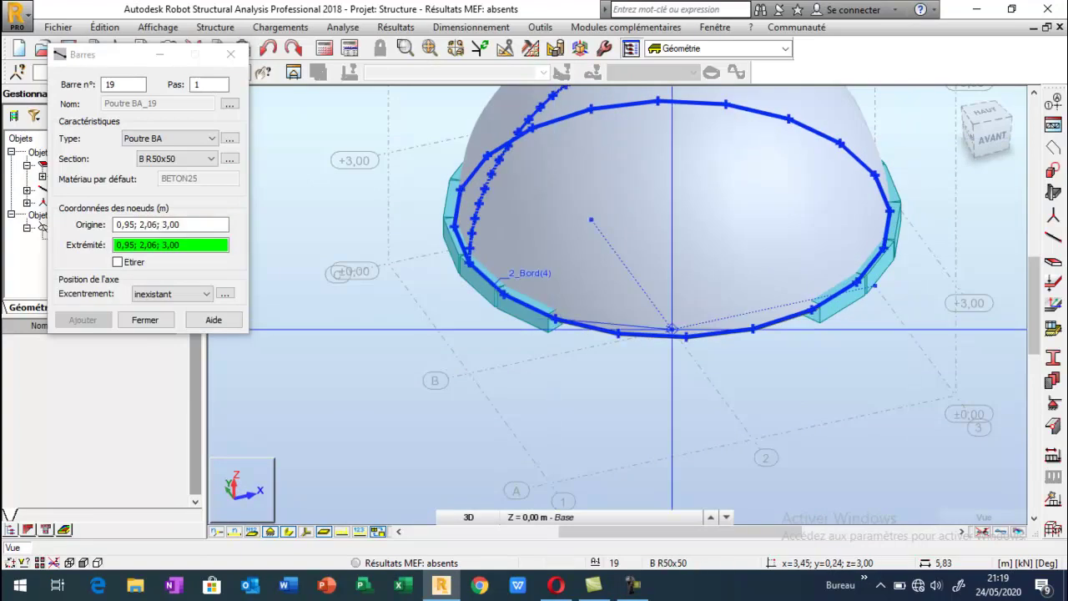
{"action": "left_click", "coordinate": [618, 334]}
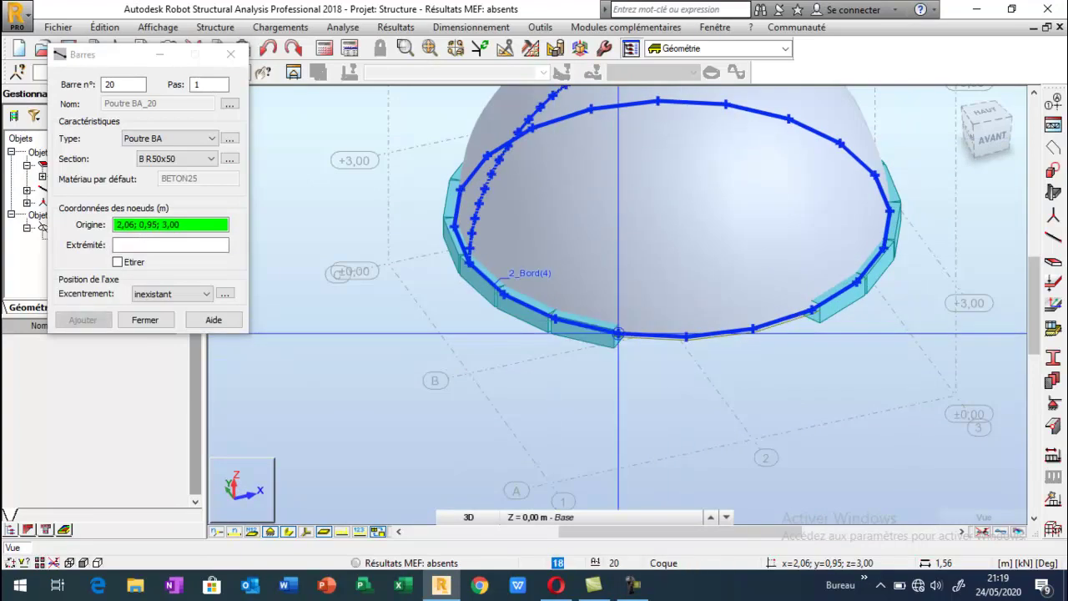
{"action": "left_click", "coordinate": [686, 337]}
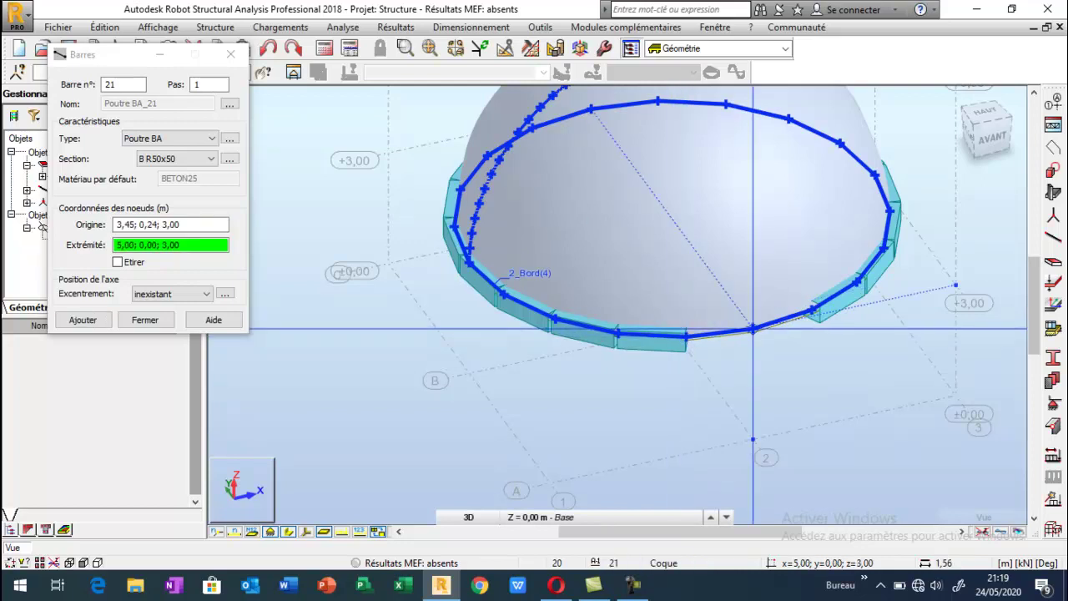
{"action": "left_click", "coordinate": [753, 333]}
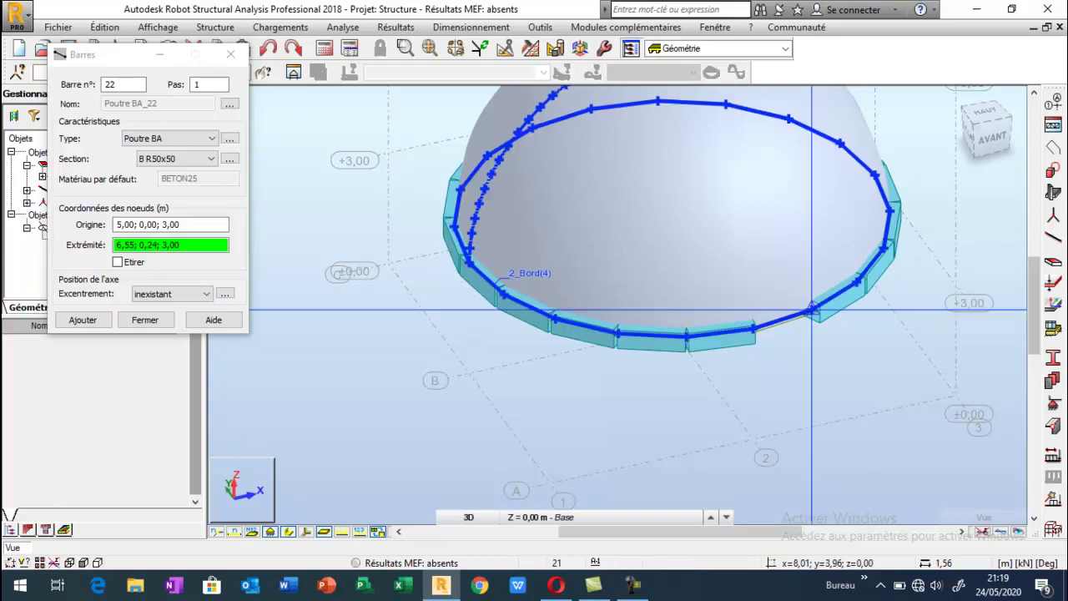
{"action": "left_click", "coordinate": [812, 310]}
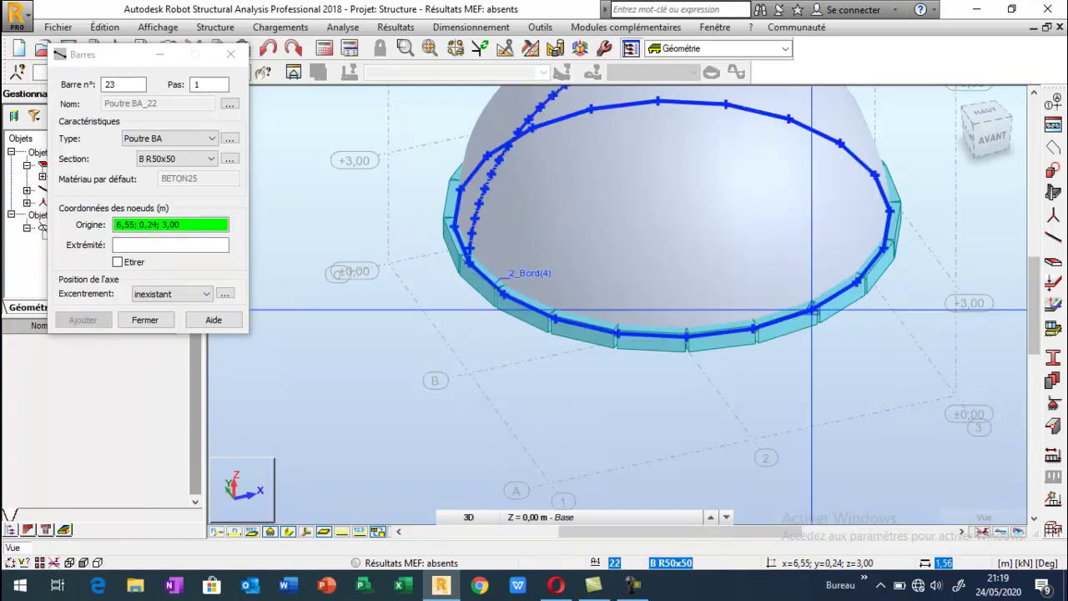
{"action": "left_click", "coordinate": [231, 54]}
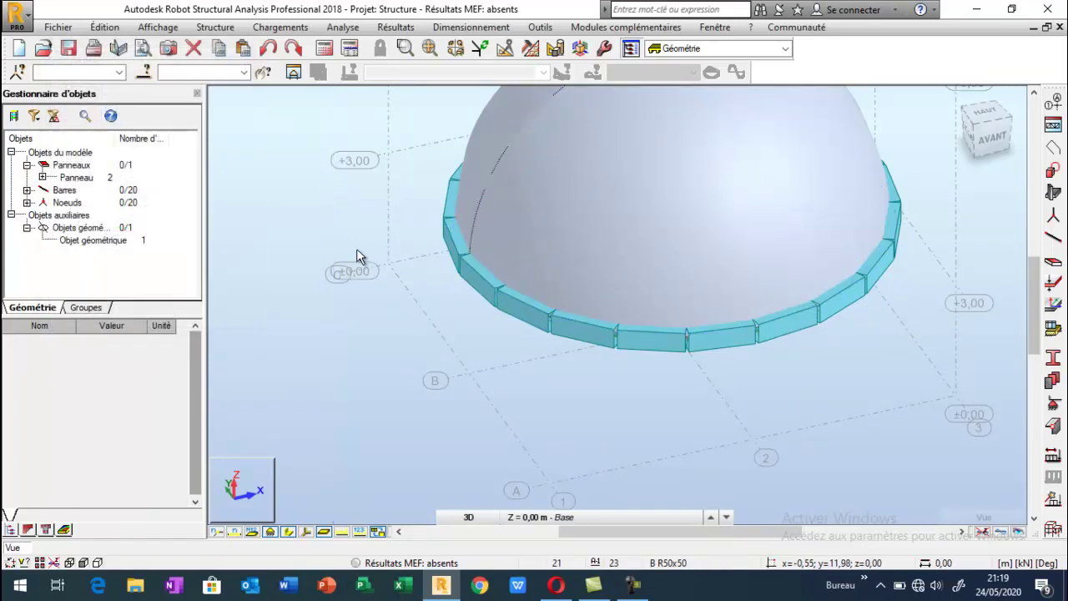
Examine the ring beam around the dome's base from several sides and check the project's section list
{"action": "scroll", "coordinate": [362, 209], "scroll_direction": "down", "scroll_amount": 3}
{"action": "right_click", "coordinate": [214, 148]}
{"action": "left_click", "coordinate": [317, 207]}
{"action": "left_click_drag", "start_coordinate": [345, 231], "coordinate": [436, 255]}
{"action": "scroll", "coordinate": [435, 295], "scroll_direction": "up", "scroll_amount": 5}
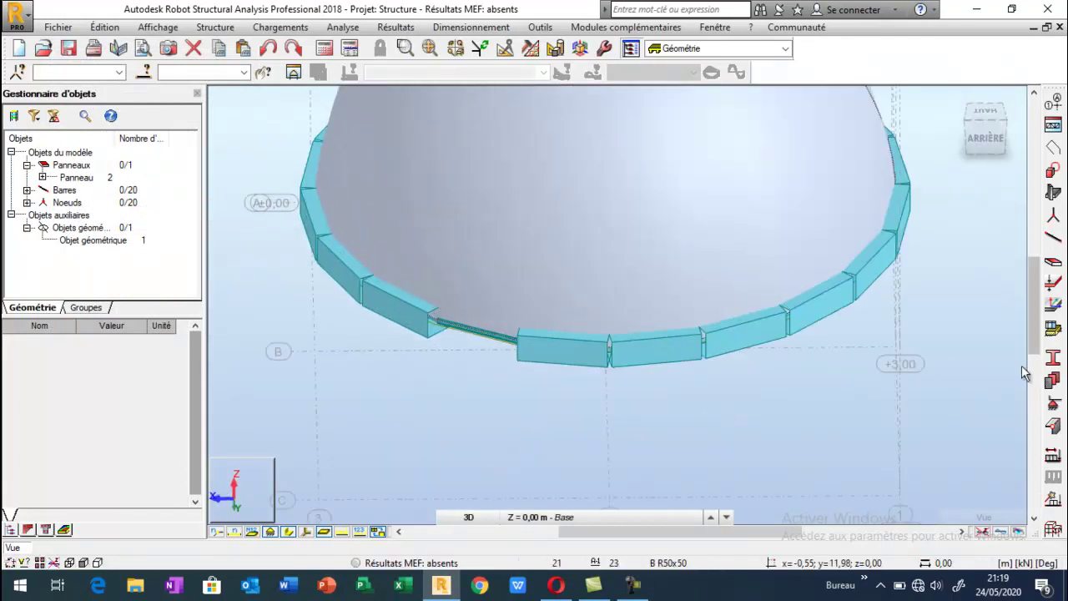
{"action": "left_click", "coordinate": [1053, 357]}
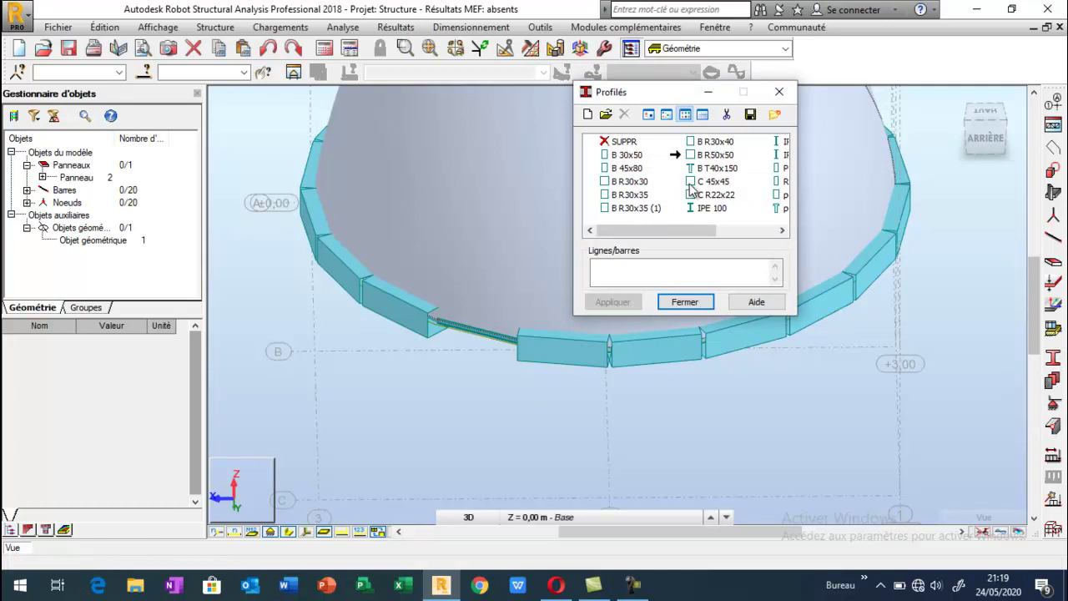
{"action": "left_click", "coordinate": [685, 302]}
{"action": "scroll", "coordinate": [519, 305], "scroll_direction": "down", "scroll_amount": 5}
{"action": "right_click", "coordinate": [213, 236]}
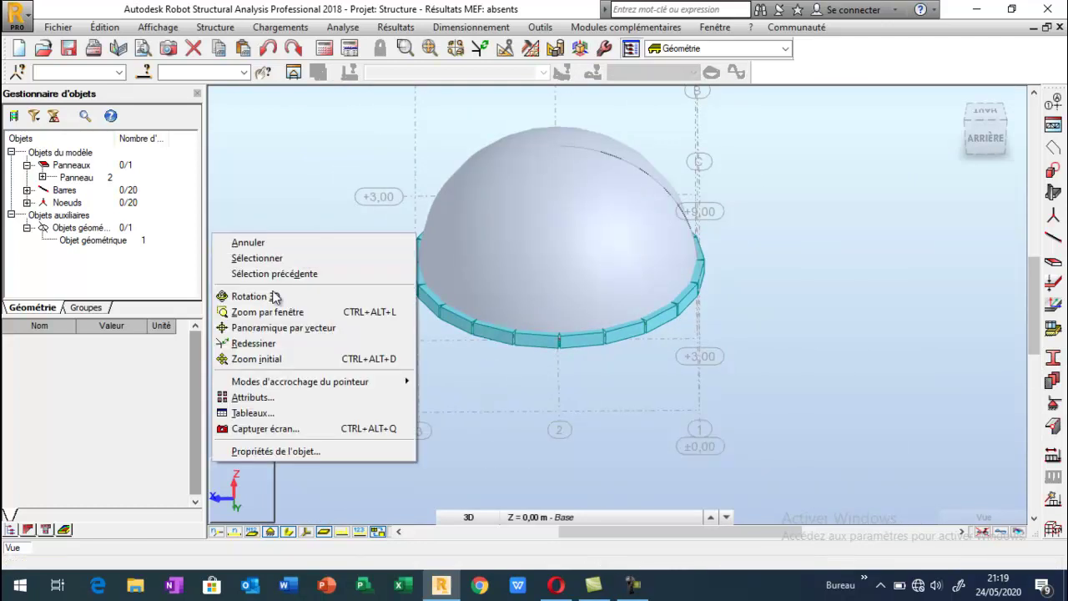
{"action": "left_click", "coordinate": [256, 297]}
{"action": "left_click_drag", "start_coordinate": [308, 269], "coordinate": [599, 307]}
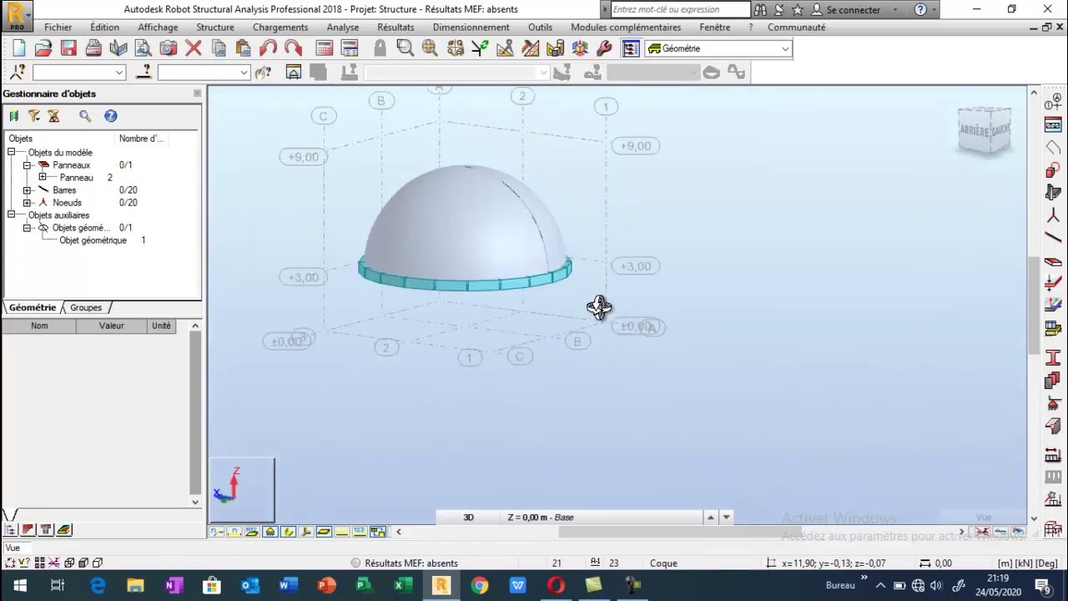
{"action": "left_click_drag", "start_coordinate": [402, 359], "coordinate": [408, 386]}
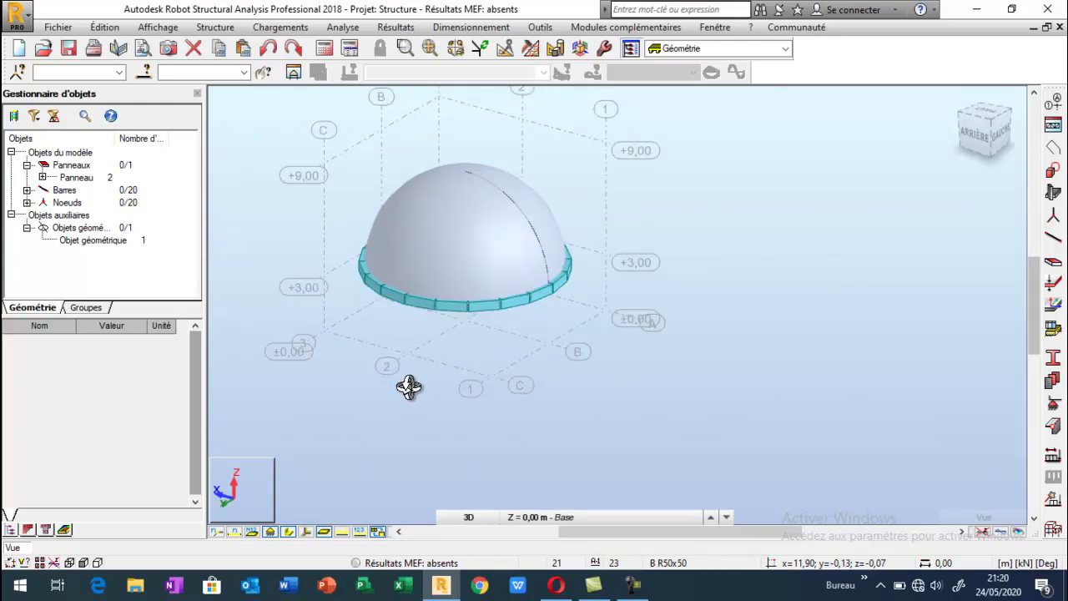
{"action": "left_click_drag", "start_coordinate": [393, 389], "coordinate": [479, 386]}
{"action": "left_click", "coordinate": [469, 517]}
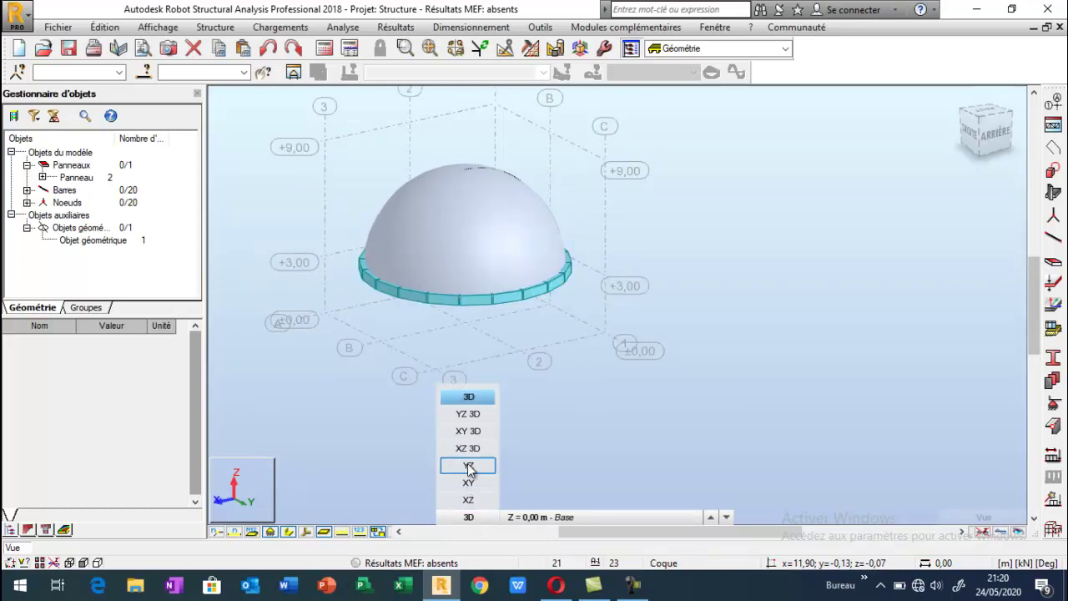
{"action": "left_click", "coordinate": [469, 467]}
{"action": "left_click", "coordinate": [512, 305]}
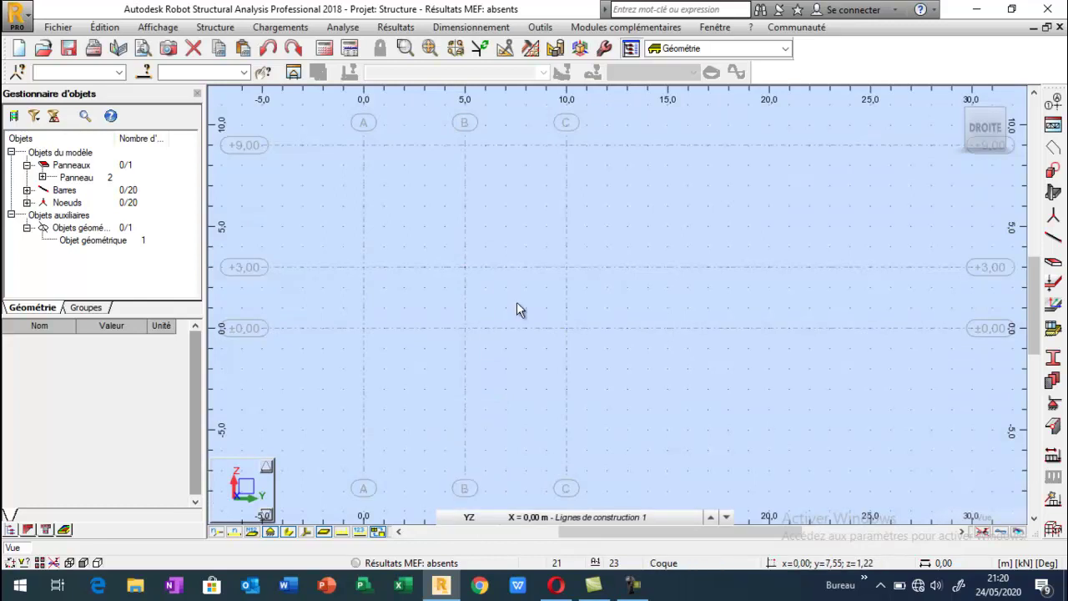
{"action": "left_click", "coordinate": [479, 514]}
{"action": "left_click", "coordinate": [457, 395]}
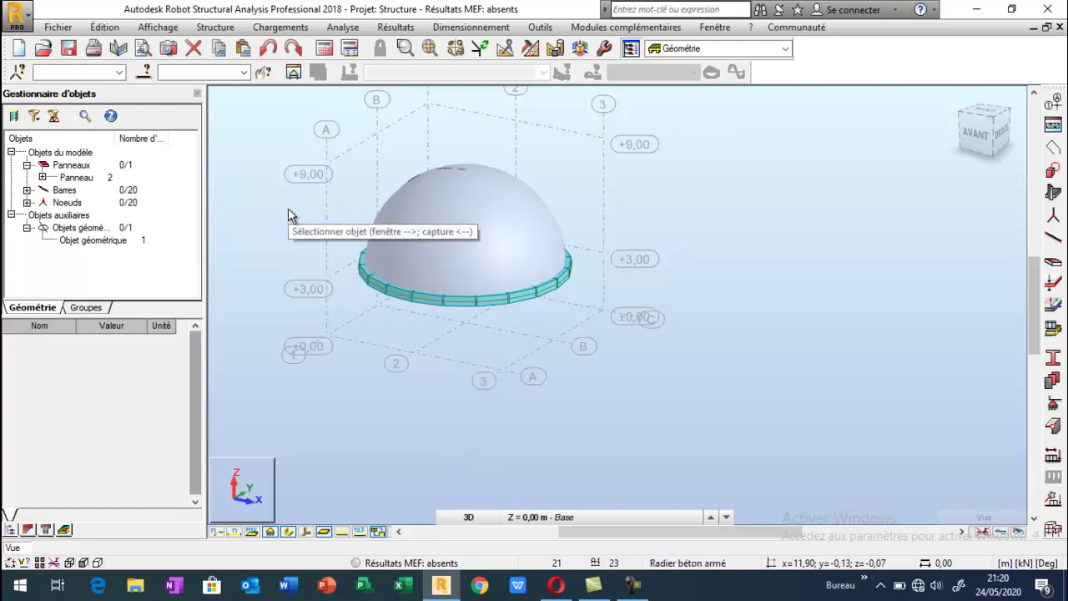
Switch the model view to the YZ plane at X = 0,00 m
{"action": "left_click", "coordinate": [469, 514]}
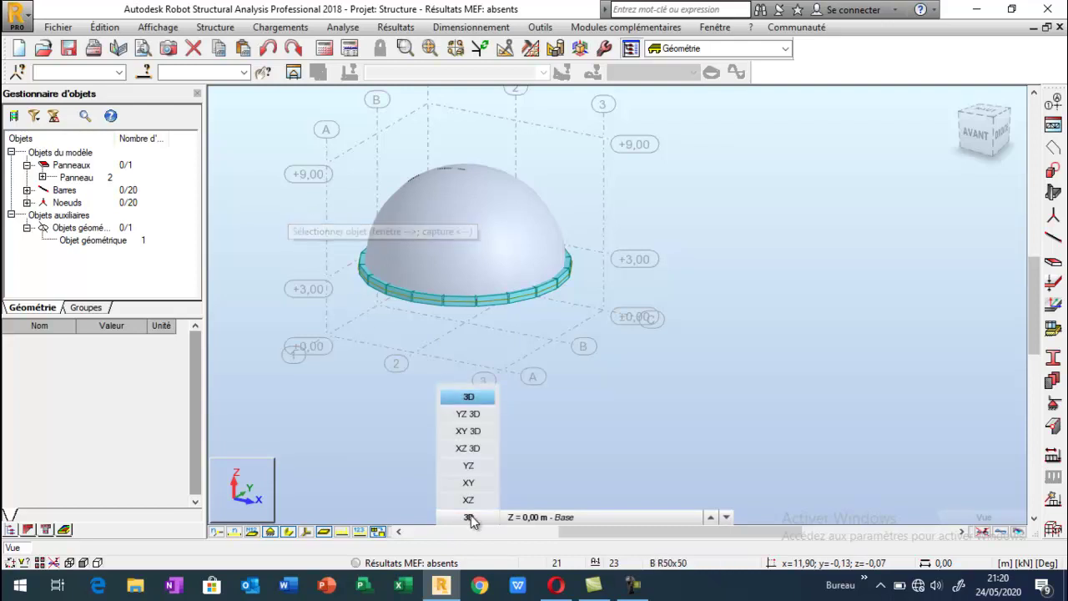
{"action": "left_click", "coordinate": [469, 468]}
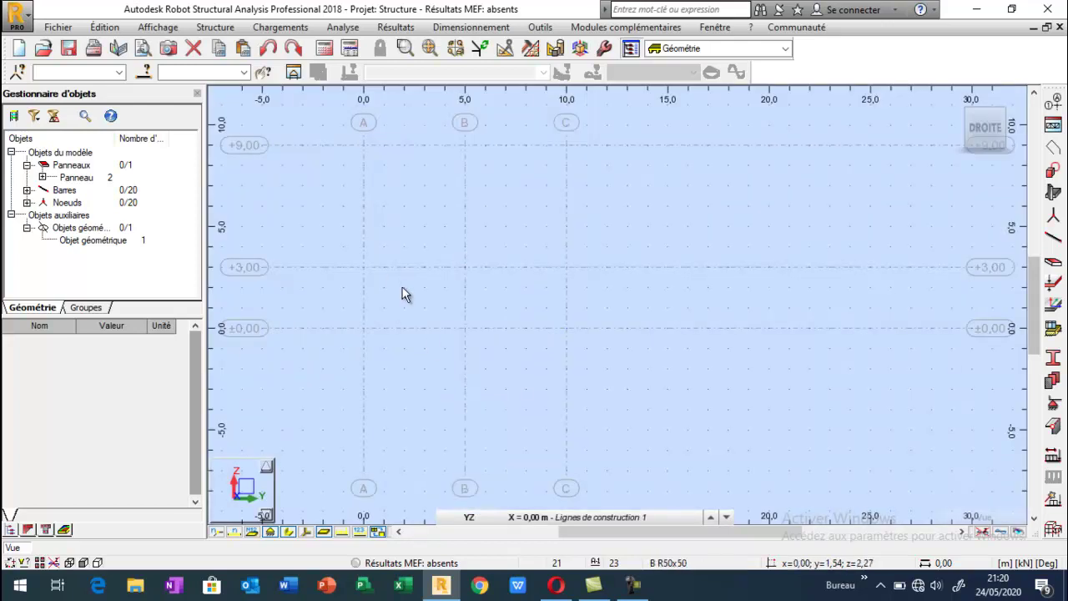
Draw a vertical B R50x50 bar on axis B from level ±0,00 up to level +3,00 and end bar creation
{"action": "left_click", "coordinate": [1053, 238]}
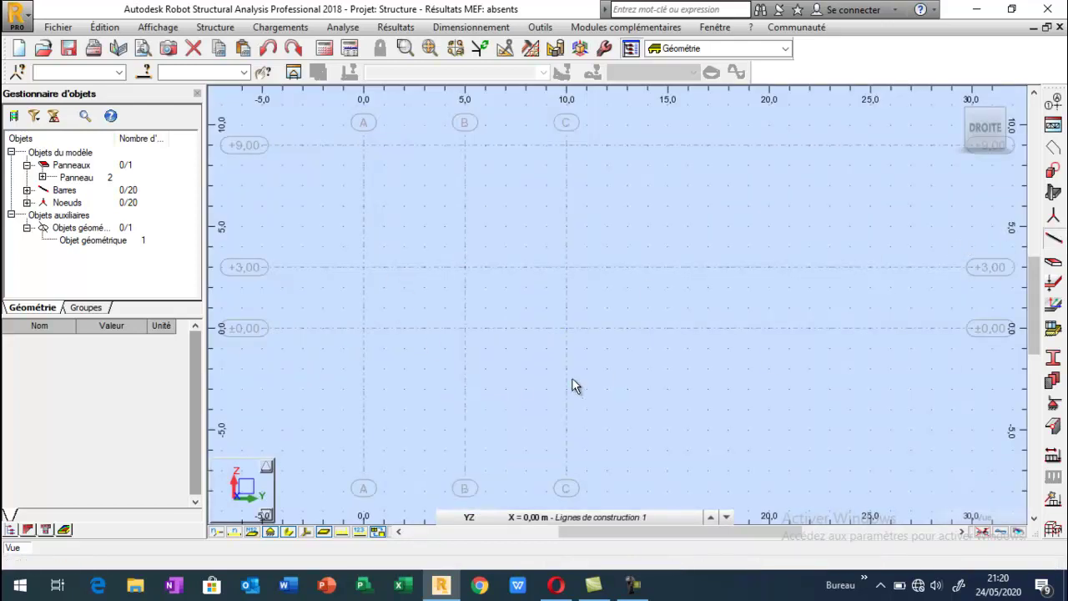
{"action": "left_click", "coordinate": [465, 328]}
{"action": "left_click", "coordinate": [464, 268]}
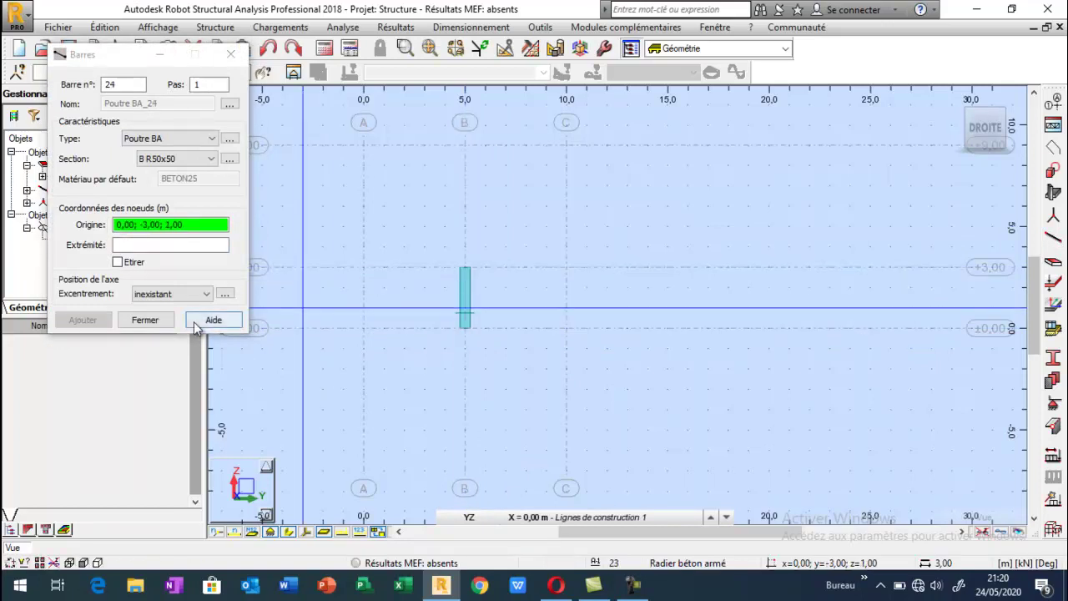
{"action": "left_click", "coordinate": [152, 322]}
Return the model to the 3D view and orbit it so the new column under the ring beam is accessible
{"action": "left_click", "coordinate": [464, 515]}
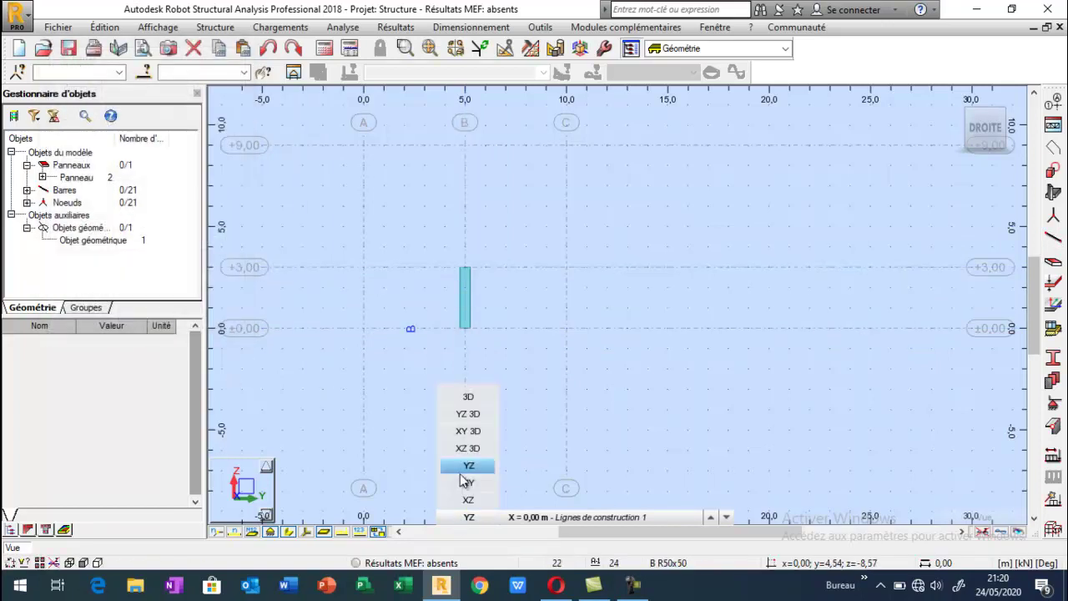
{"action": "left_click", "coordinate": [461, 398]}
{"action": "right_click", "coordinate": [259, 267]}
{"action": "left_click", "coordinate": [305, 324]}
{"action": "left_click_drag", "start_coordinate": [305, 329], "coordinate": [432, 336]}
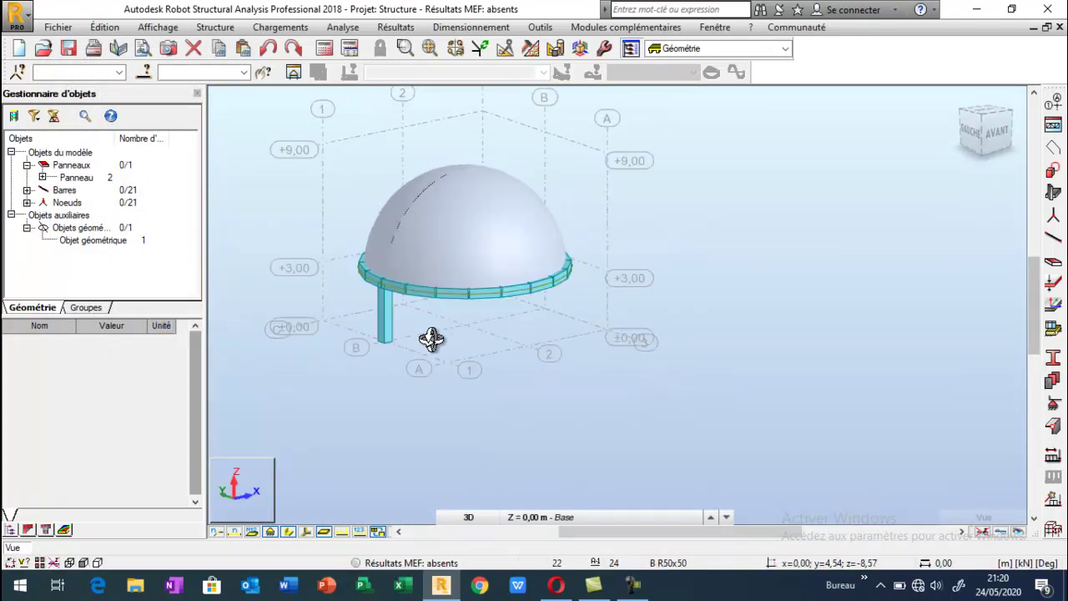
{"action": "key", "text": "Escape"}
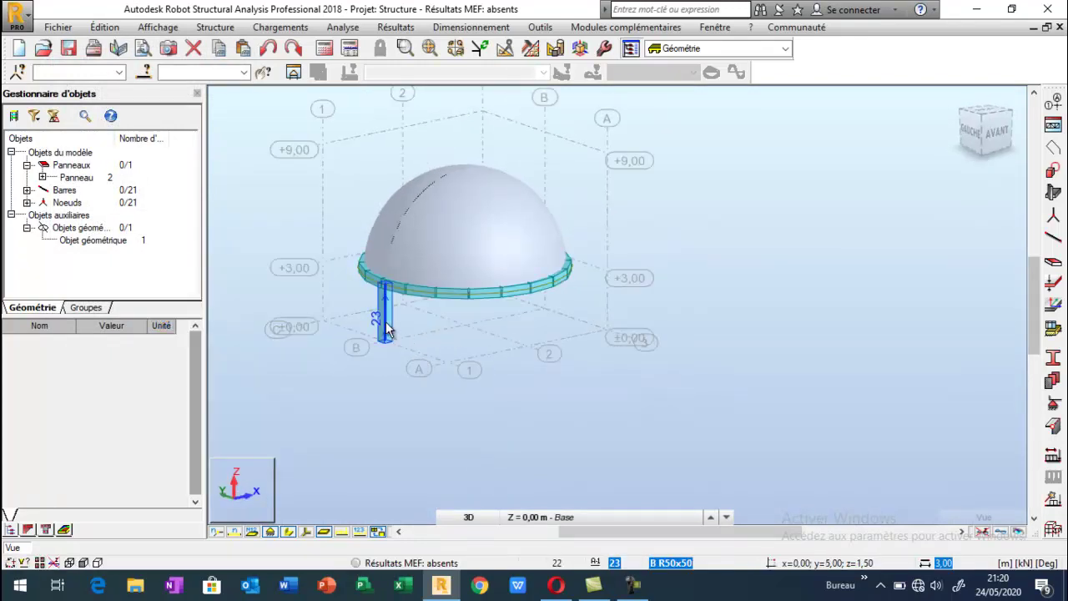
Copy the column by translation 10 m along X to the opposite side of the dome
{"action": "left_click", "coordinate": [386, 330]}
{"action": "left_click", "coordinate": [104, 26]}
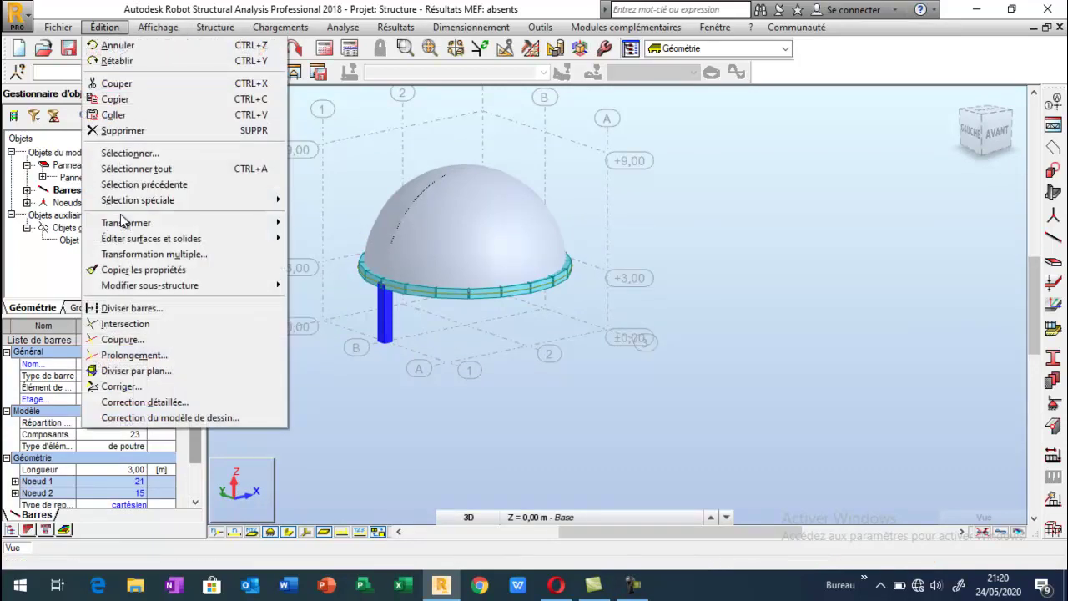
{"action": "mouse_move", "coordinate": [125, 223]}
{"action": "left_click", "coordinate": [346, 227]}
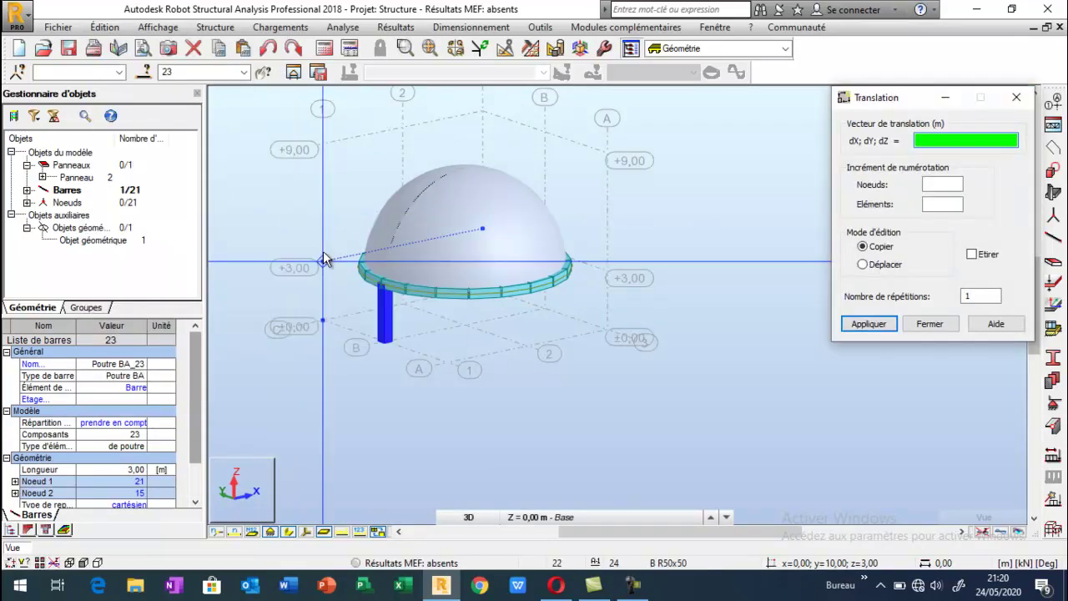
{"action": "key", "text": "Return"}
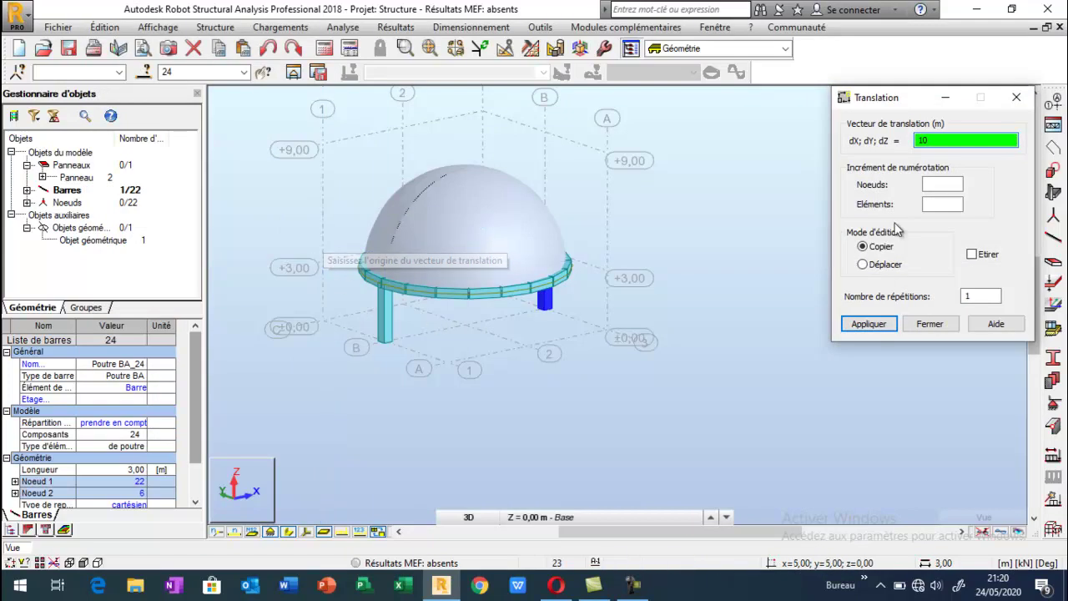
{"action": "left_click", "coordinate": [1015, 101]}
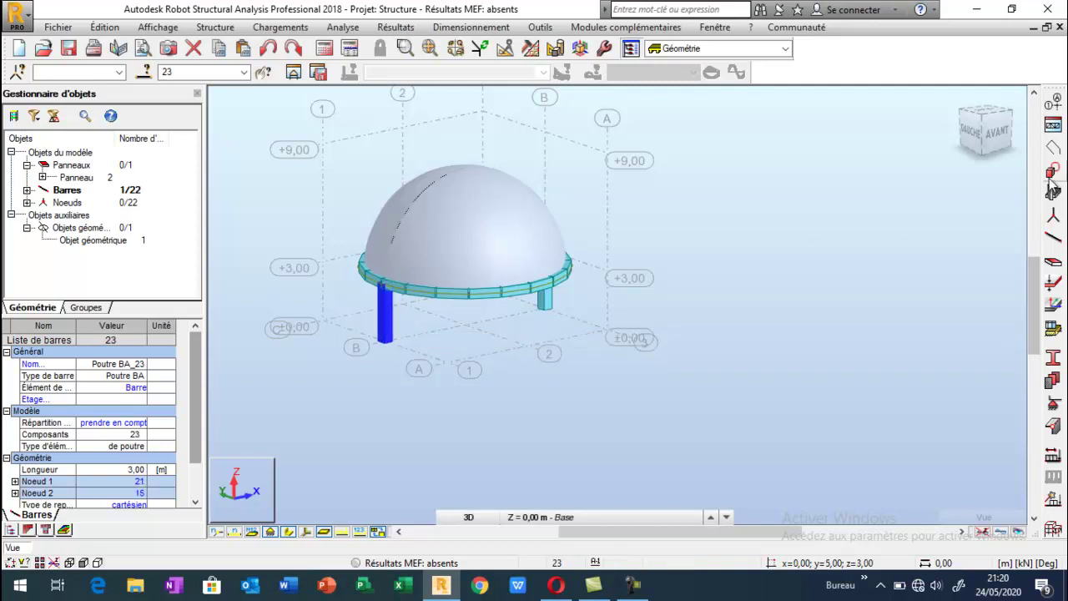
Copy the first column by translation with the vector 5 m in X and 5 m in Y
{"action": "left_click", "coordinate": [105, 27]}
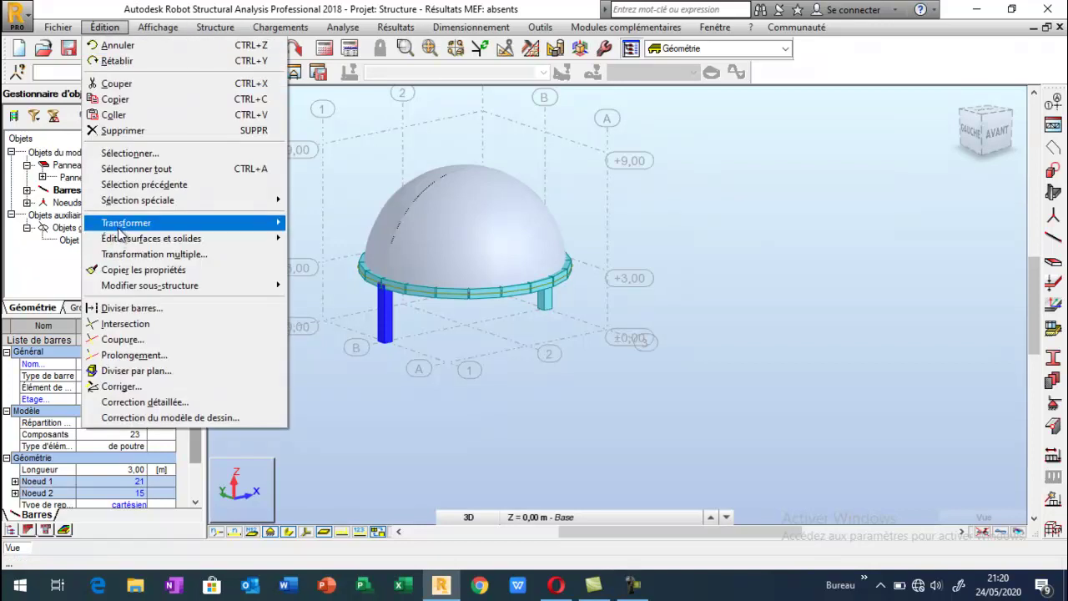
{"action": "mouse_move", "coordinate": [121, 225]}
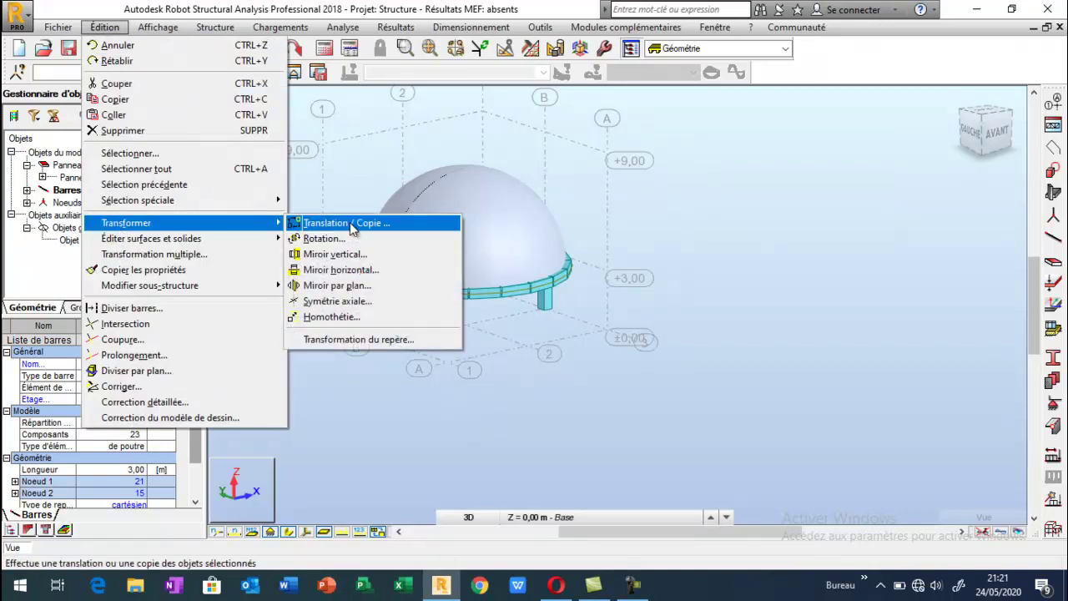
{"action": "left_click", "coordinate": [351, 224]}
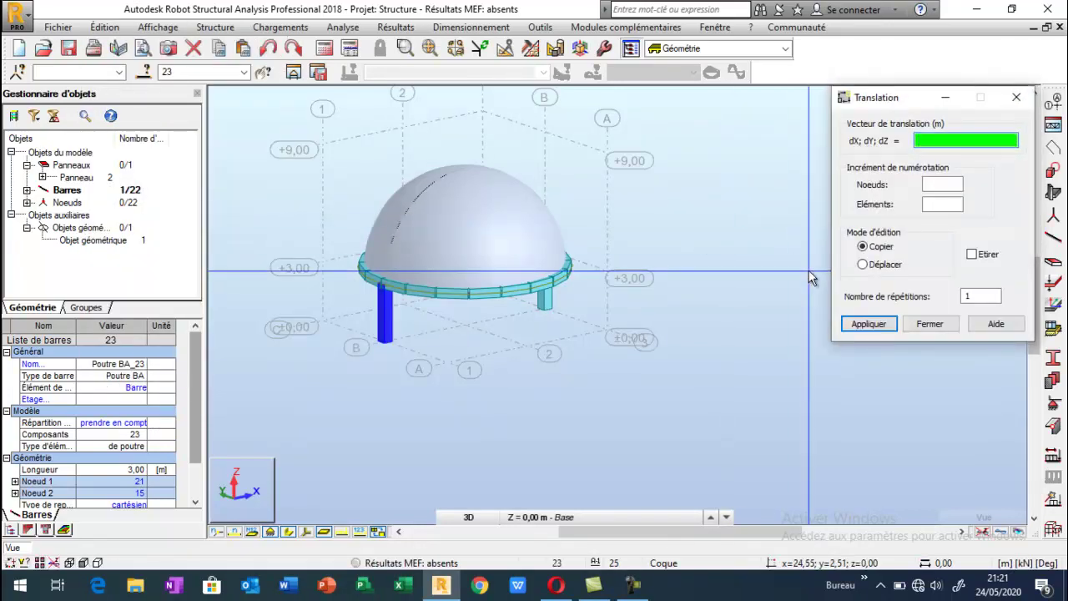
{"action": "type", "text": "5 5"}
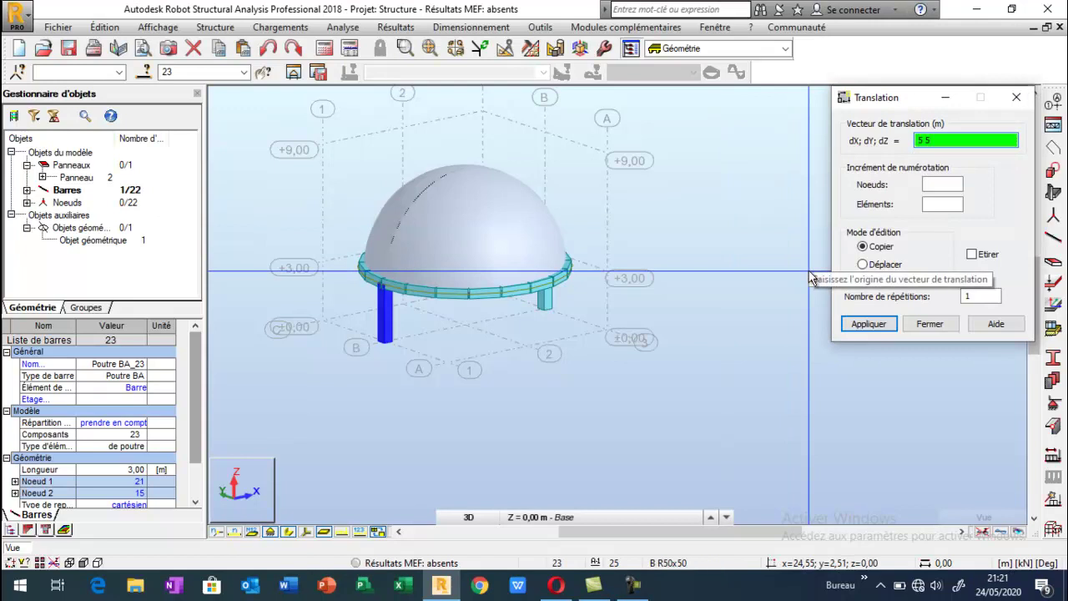
{"action": "key", "text": "Return"}
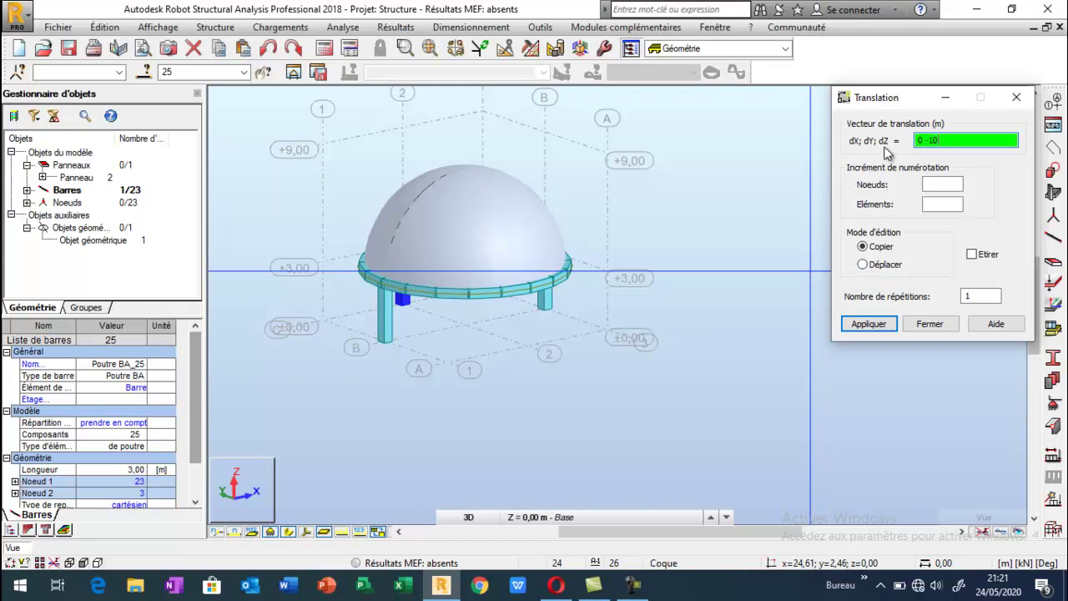
Copy the column at the back of the ring by 0 m in X and -10 m in Y, and end the translation
{"action": "key", "text": "Return"}
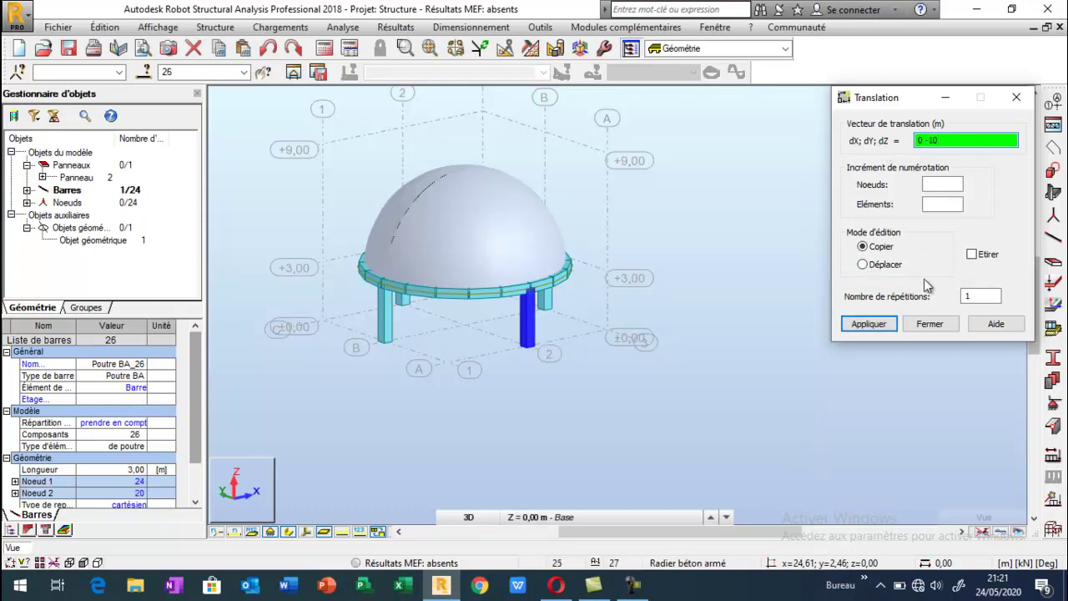
{"action": "left_click", "coordinate": [921, 331]}
{"action": "left_click", "coordinate": [291, 506]}
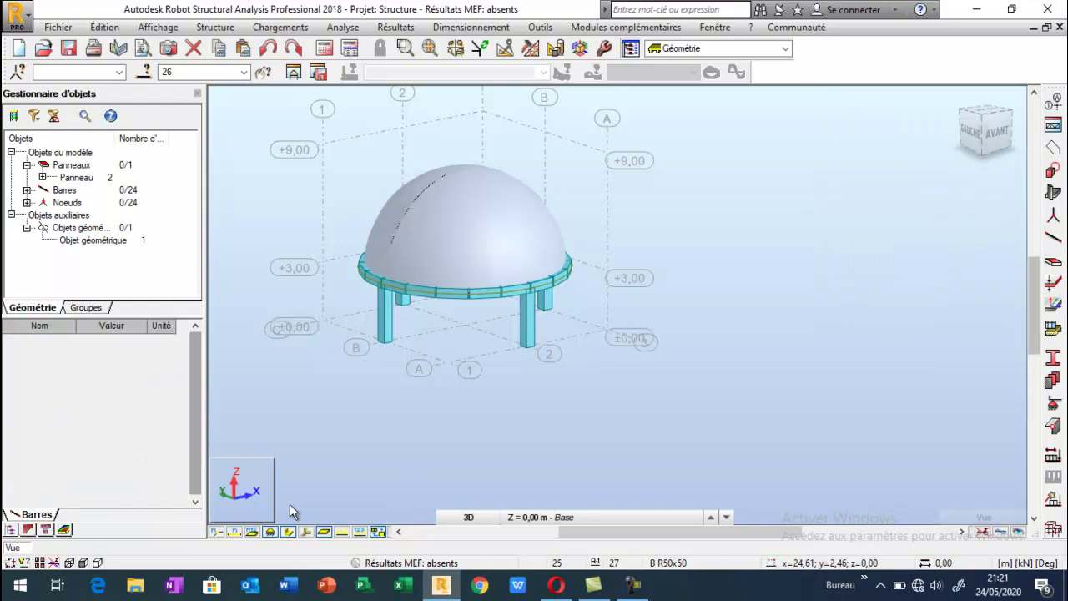
Hide the bars' section shapes and assign the nodal support Encastrement to the base of all four columns
{"action": "left_click", "coordinate": [215, 533]}
{"action": "left_click", "coordinate": [215, 534]}
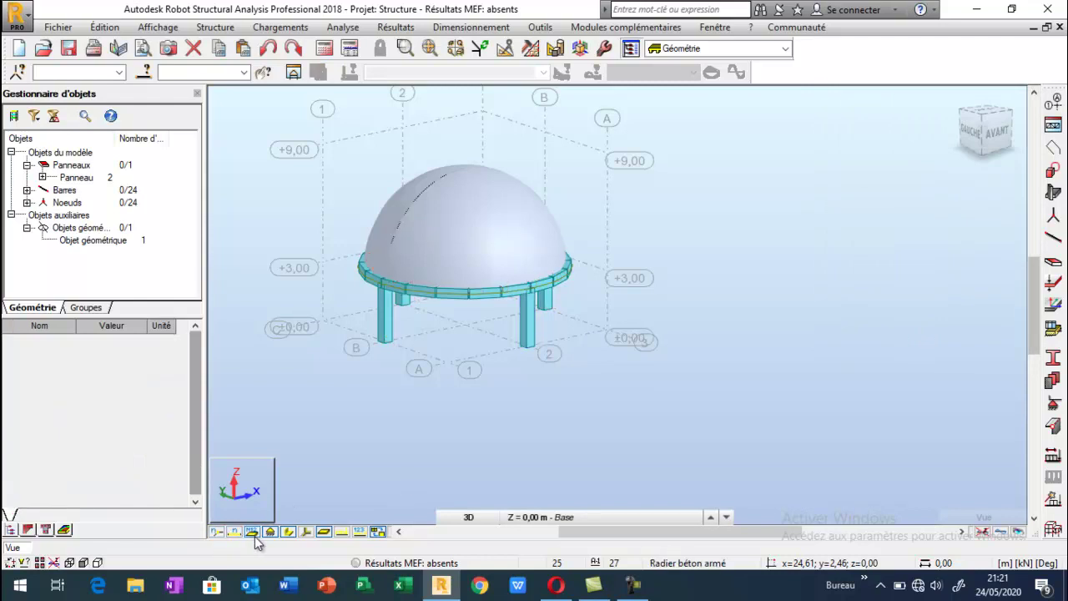
{"action": "left_click", "coordinate": [288, 533]}
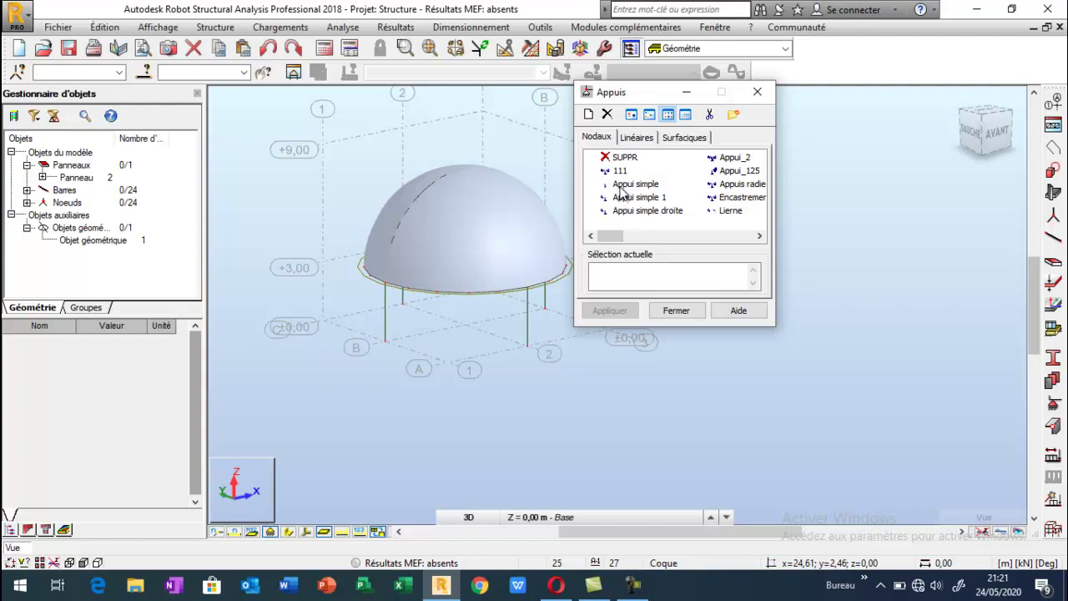
{"action": "left_click", "coordinate": [708, 200]}
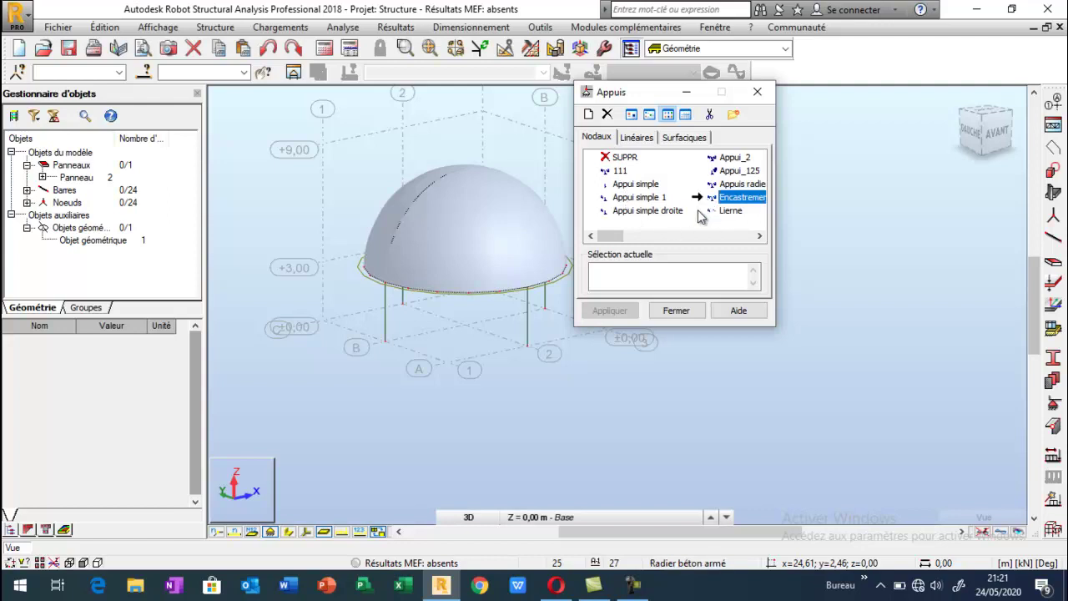
{"action": "left_click", "coordinate": [527, 349]}
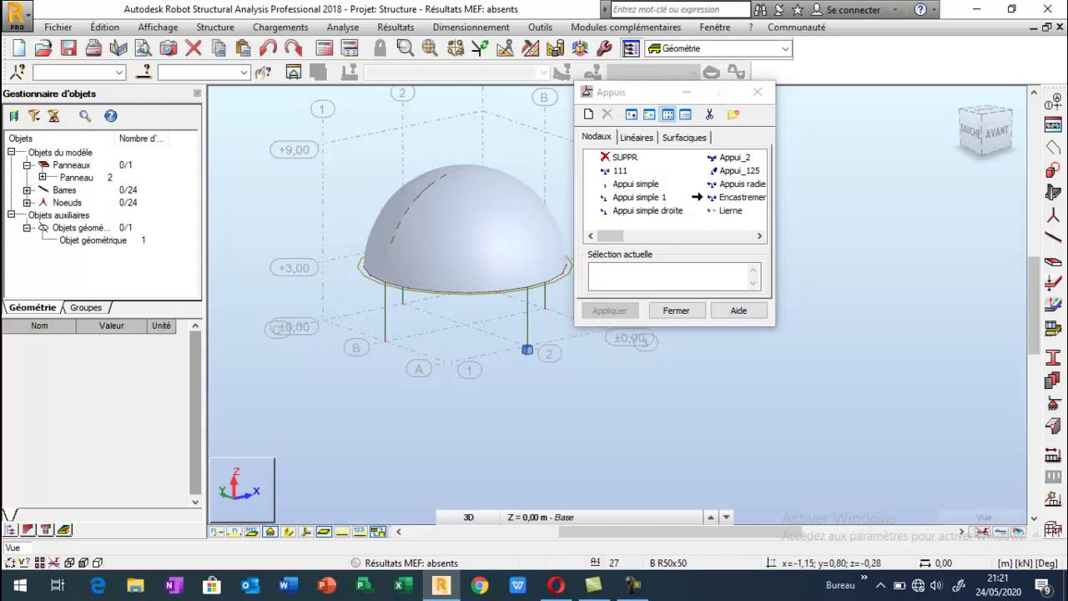
{"action": "left_click", "coordinate": [385, 343]}
{"action": "left_click", "coordinate": [404, 302]}
{"action": "left_click", "coordinate": [545, 307]}
{"action": "key", "text": "Escape"}
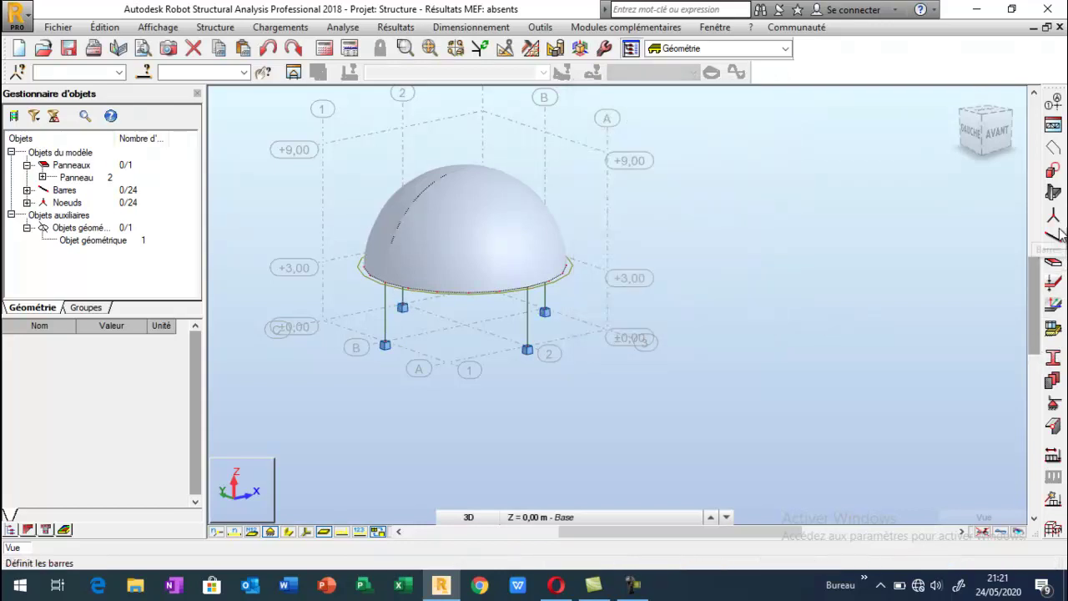
Define a circular Poteau BA section C C_50 in BETON25 with a 50 cm diameter and assign it to the four columns
{"action": "left_click", "coordinate": [1053, 357]}
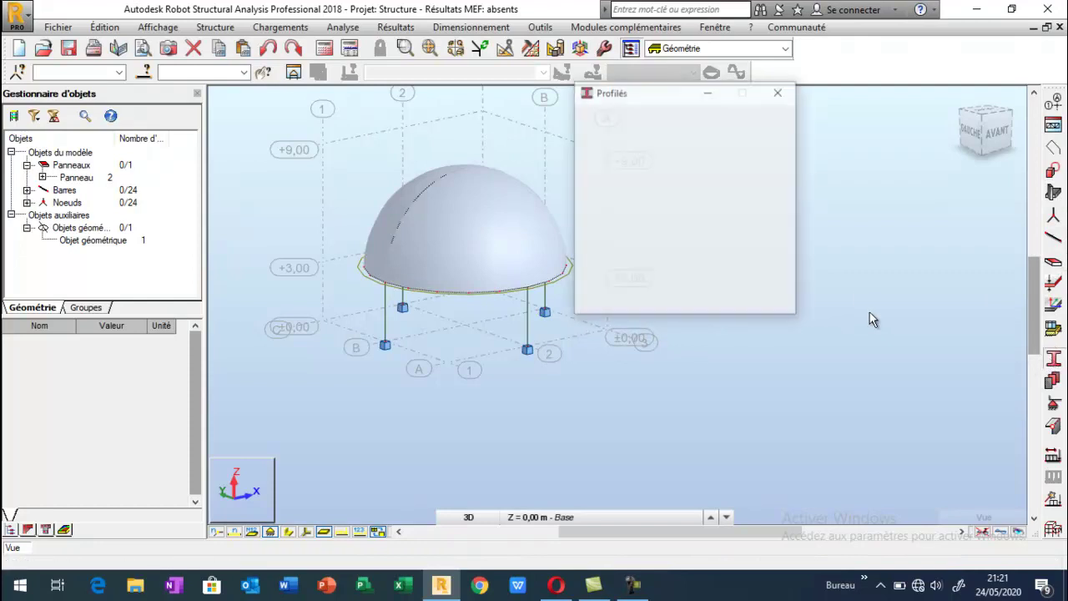
{"action": "left_click", "coordinate": [588, 114]}
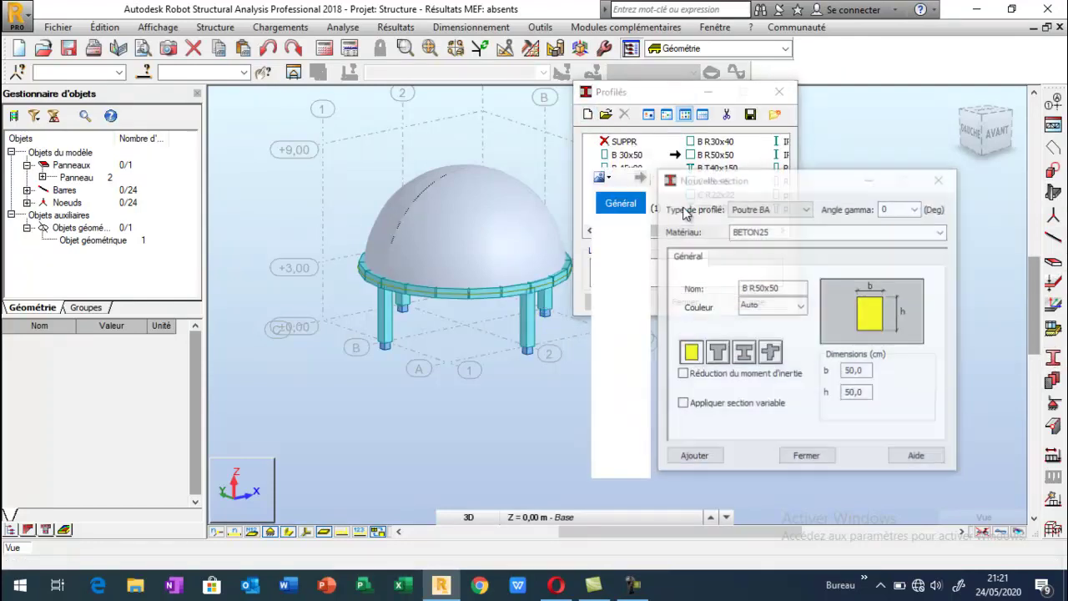
{"action": "left_click", "coordinate": [748, 213]}
{"action": "left_click", "coordinate": [747, 236]}
{"action": "left_click", "coordinate": [853, 296]}
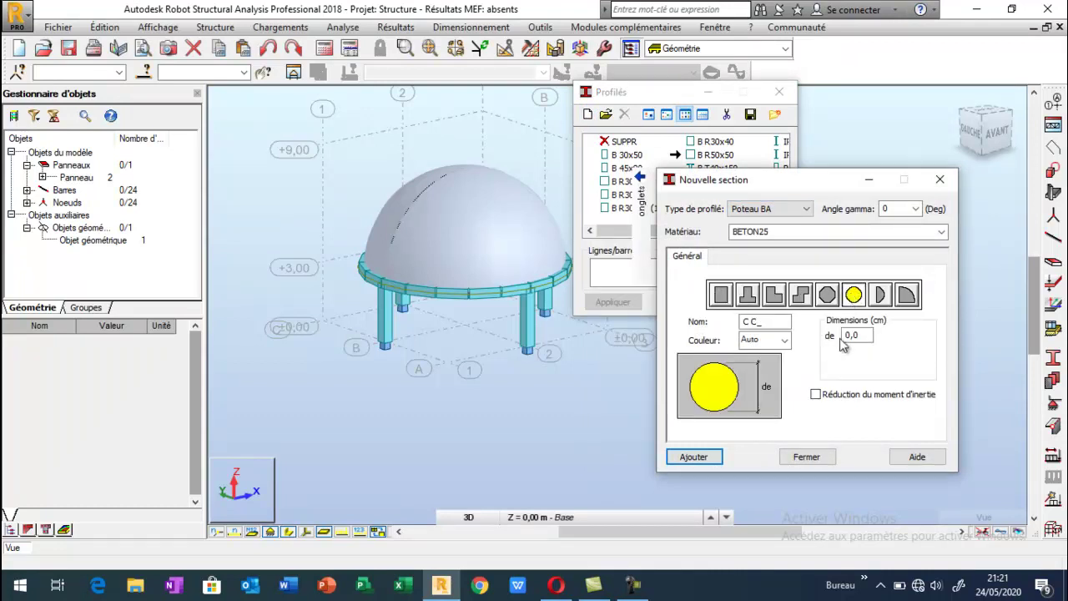
{"action": "double_click", "coordinate": [845, 335]}
{"action": "type", "text": "50"}
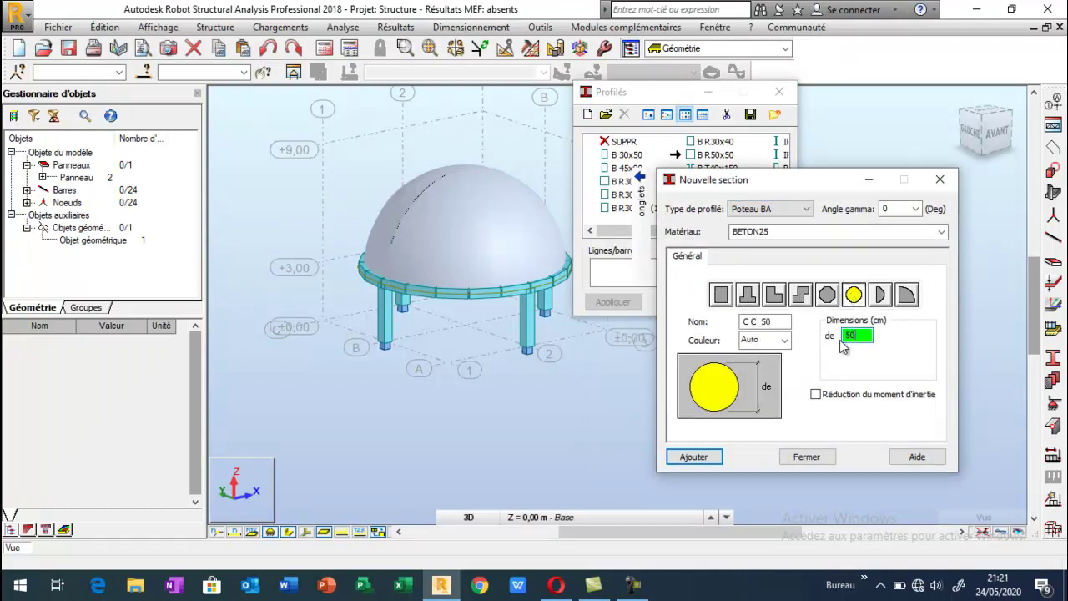
{"action": "left_click", "coordinate": [699, 461]}
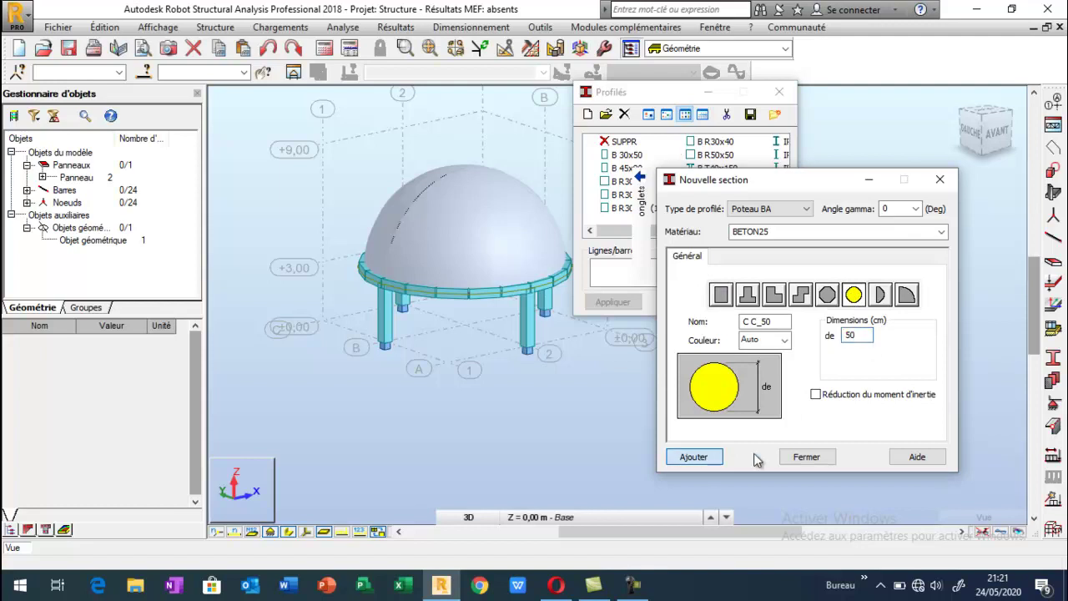
{"action": "left_click", "coordinate": [801, 459]}
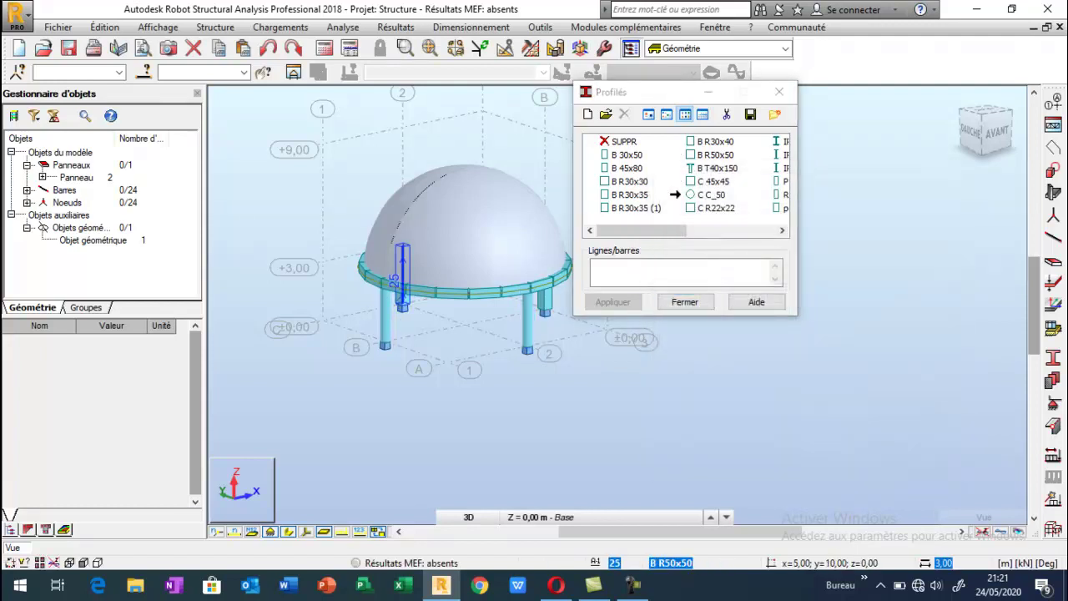
{"action": "left_click", "coordinate": [685, 302]}
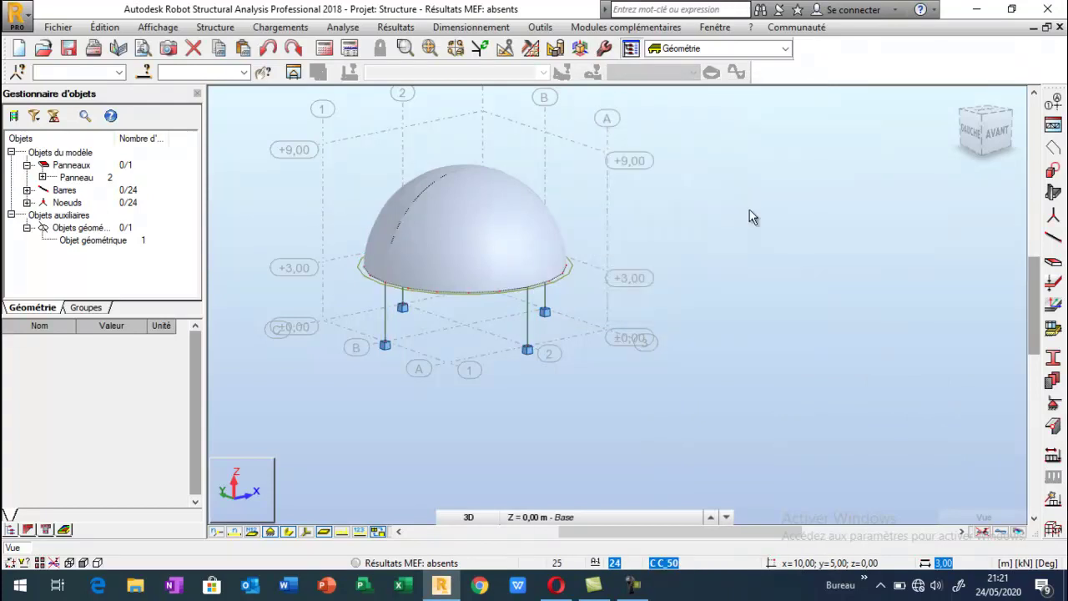
Colour the bars by section with a legend in the bar display attributes and show their section shapes again
{"action": "right_click", "coordinate": [683, 170]}
{"action": "left_click", "coordinate": [738, 334]}
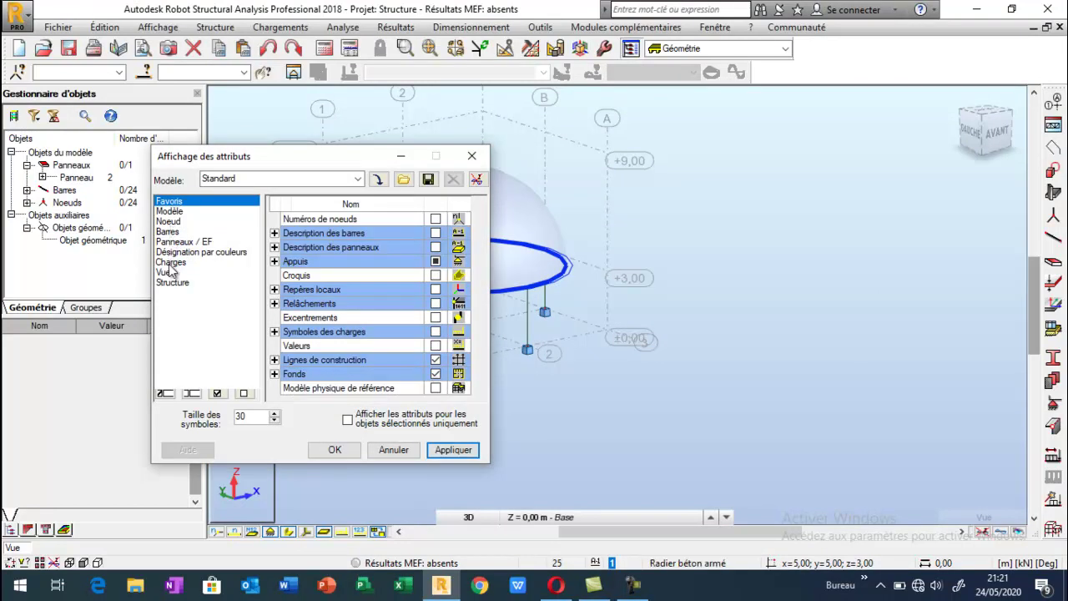
{"action": "left_click", "coordinate": [168, 232]}
{"action": "left_click", "coordinate": [436, 262]}
{"action": "left_click", "coordinate": [453, 449]}
{"action": "left_click", "coordinate": [338, 449]}
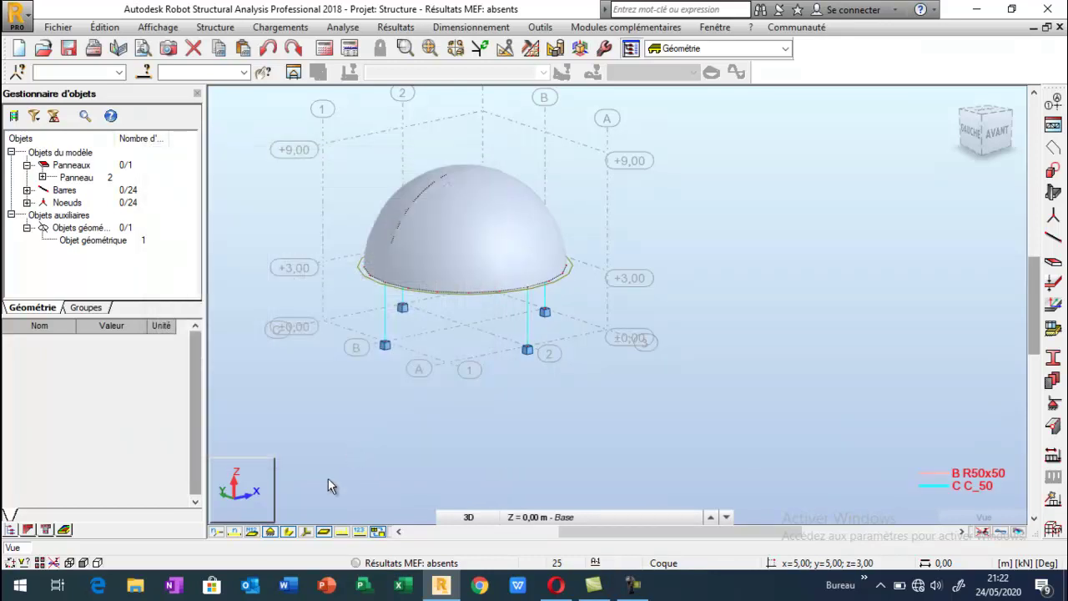
{"action": "left_click", "coordinate": [287, 531]}
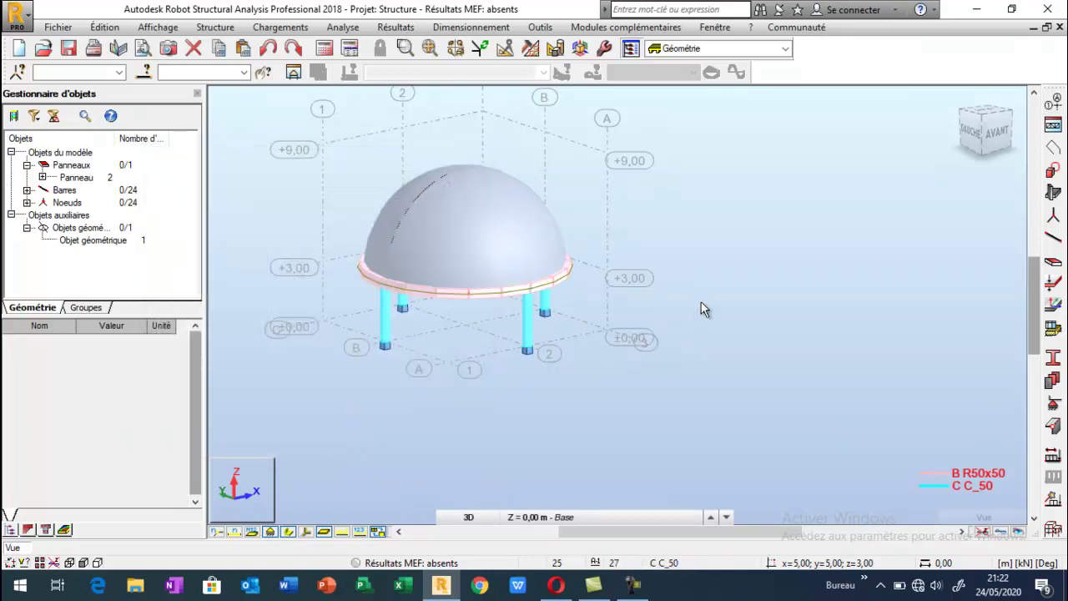
Select the dome panel in the enlarged 3D view
{"action": "scroll", "coordinate": [824, 279], "scroll_direction": "down", "scroll_amount": 1}
{"action": "scroll", "coordinate": [409, 180], "scroll_direction": "up", "scroll_amount": 2}
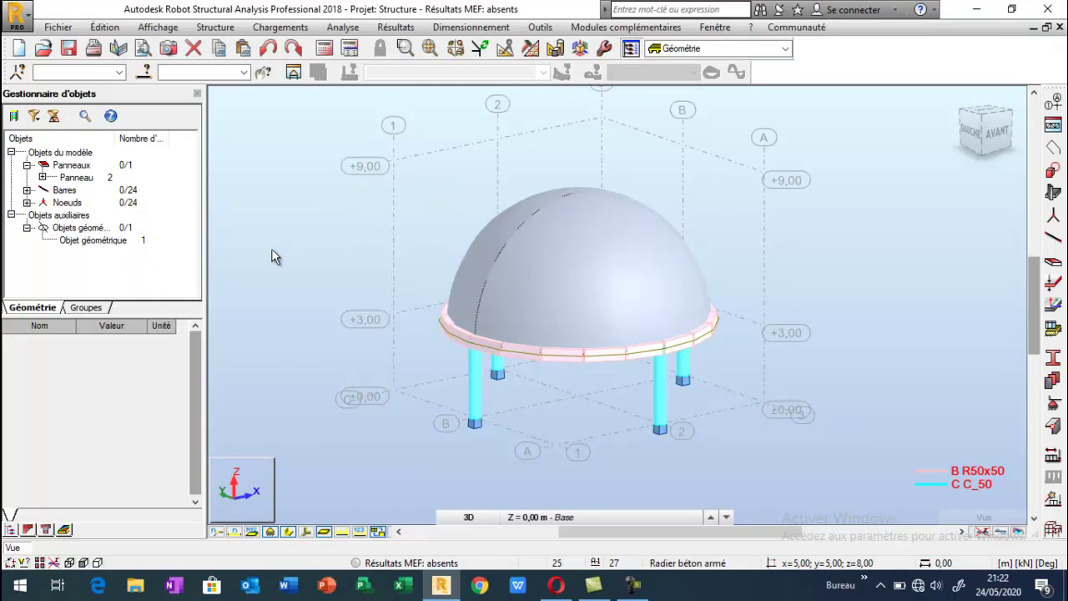
{"action": "left_click", "coordinate": [543, 269]}
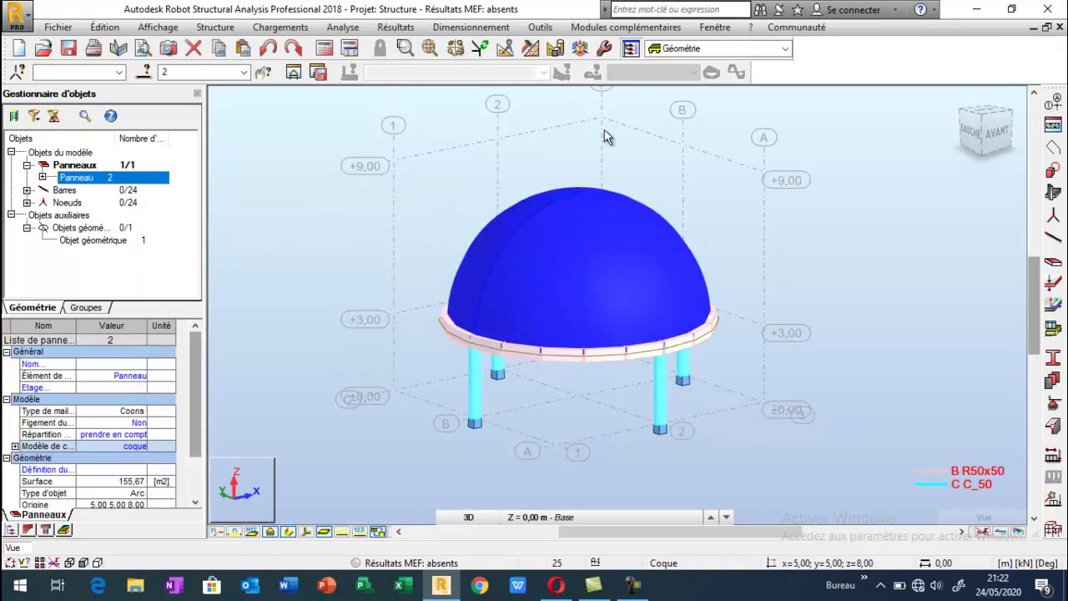